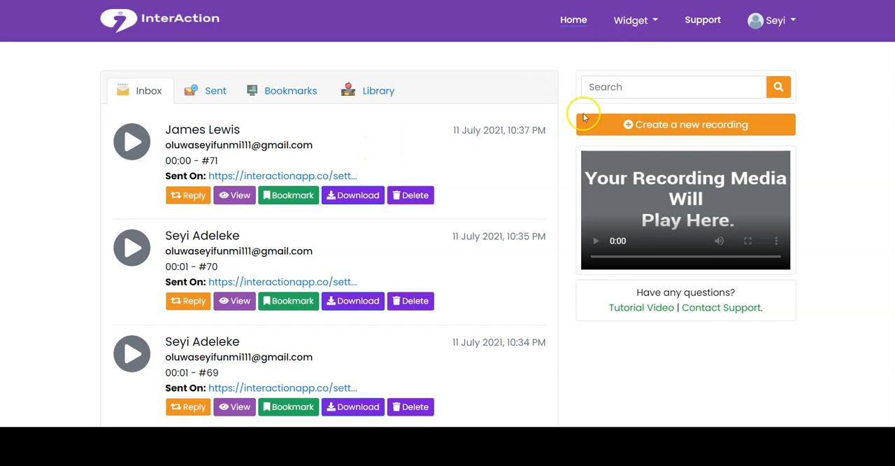
# Step: Create a new Dialog-type widget named My Store Widget for AppClick Store
pyautogui.click(644, 20)
pyautogui.click(646, 43)
pyautogui.click(333, 265)
pyautogui.write('My Store Widget')
pyautogui.press('Tab')
pyautogui.write('AppClick Store')
pyautogui.click(289, 363)
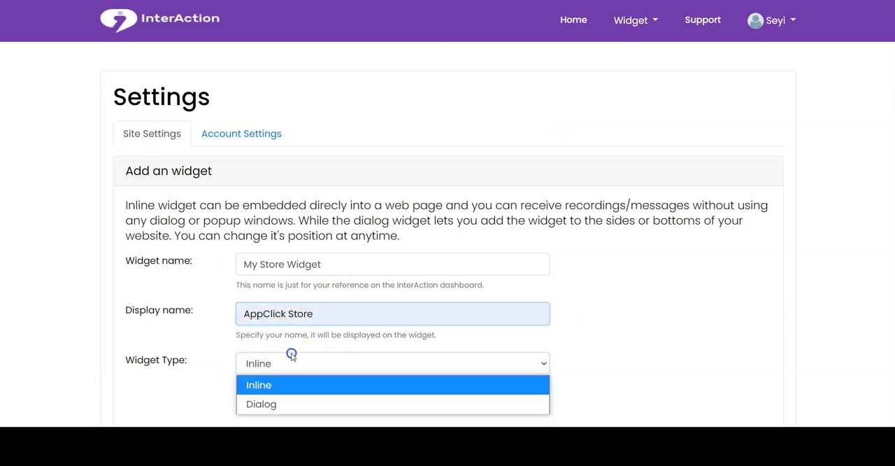
pyautogui.click(279, 401)
pyautogui.click(392, 395)
pyautogui.scroll(-4, 447, 231)
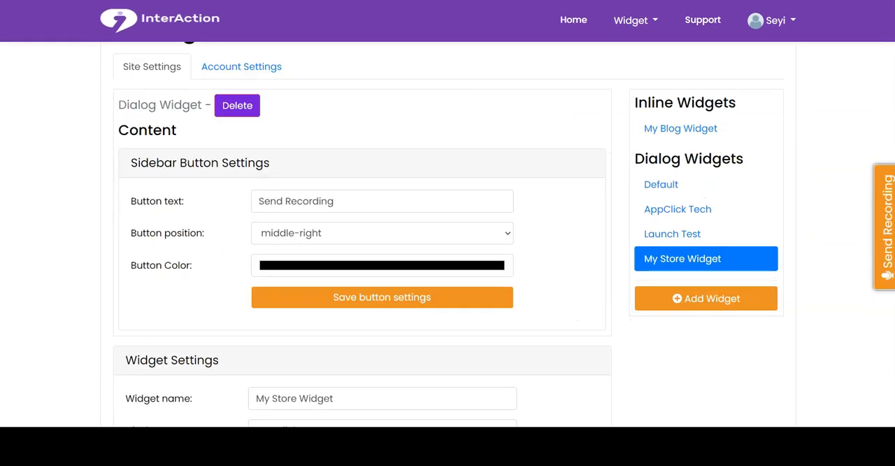
pyautogui.scroll(-4, 447, 230)
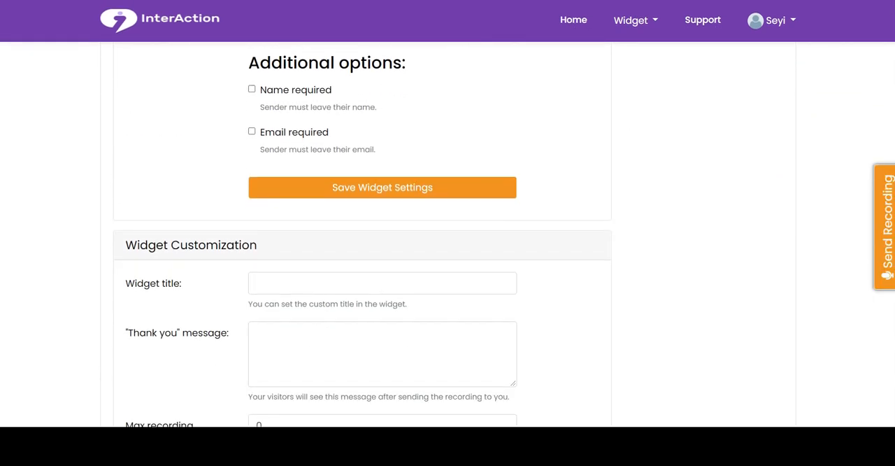
pyautogui.scroll(-2, 447, 231)
pyautogui.scroll(-5, 448, 230)
pyautogui.scroll(5, 448, 230)
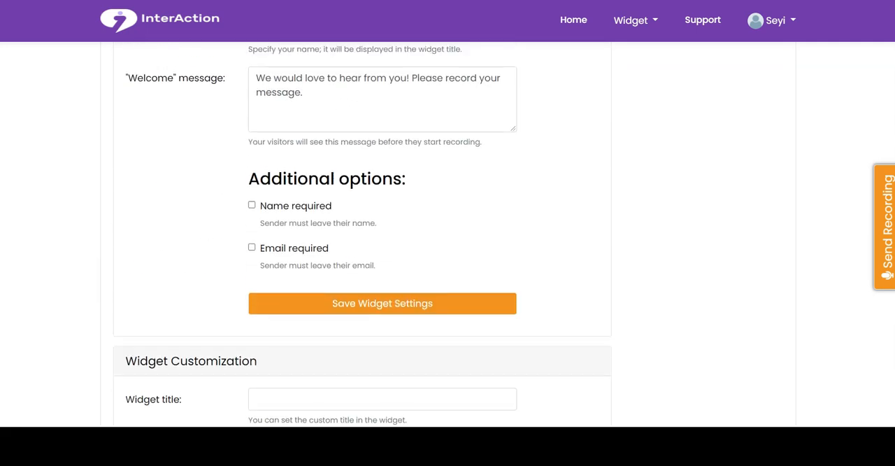
pyautogui.scroll(5, 447, 231)
pyautogui.scroll(4, 447, 231)
# Step: Save the sidebar button as red 'Let's Interact' positioned at bottom-right
pyautogui.tripleClick(333, 268)
pyautogui.press('BackSpace')
pyautogui.write('Let')
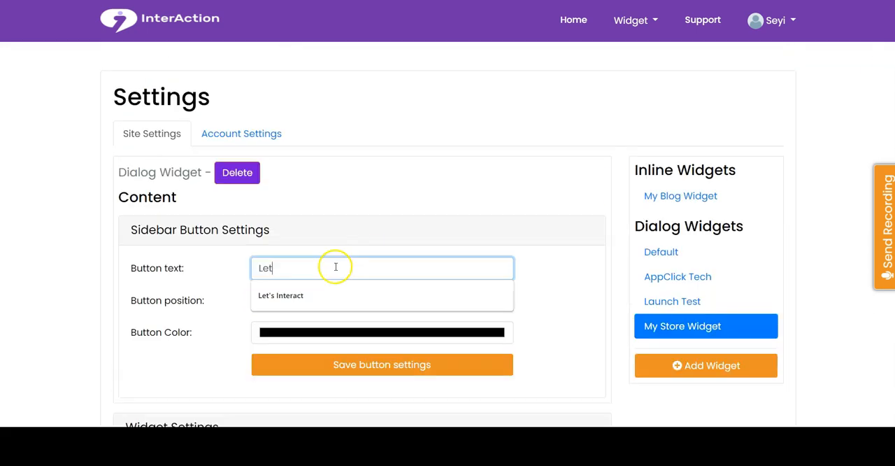
pyautogui.click(326, 291)
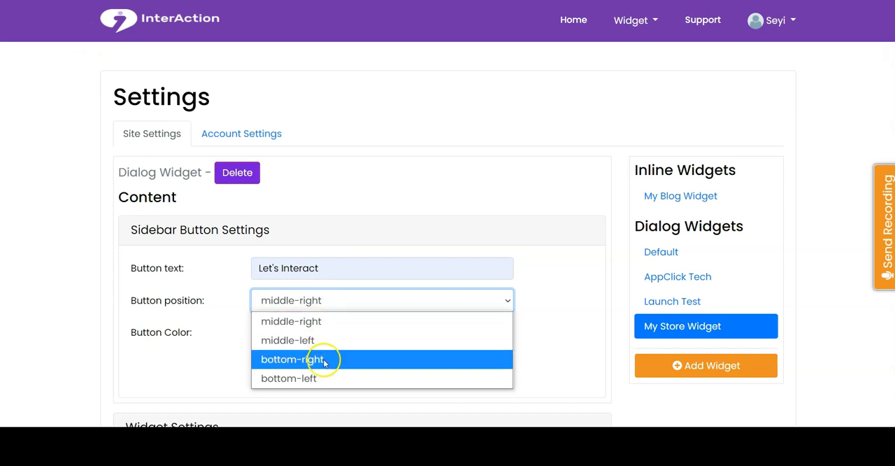
pyautogui.click(326, 359)
pyautogui.click(342, 332)
pyautogui.moveTo(371, 202); pyautogui.dragTo(353, 190)
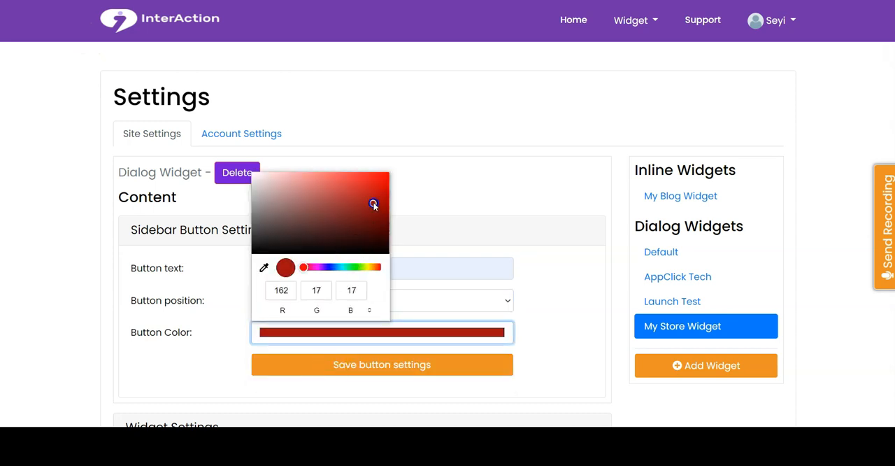
pyautogui.click(473, 384)
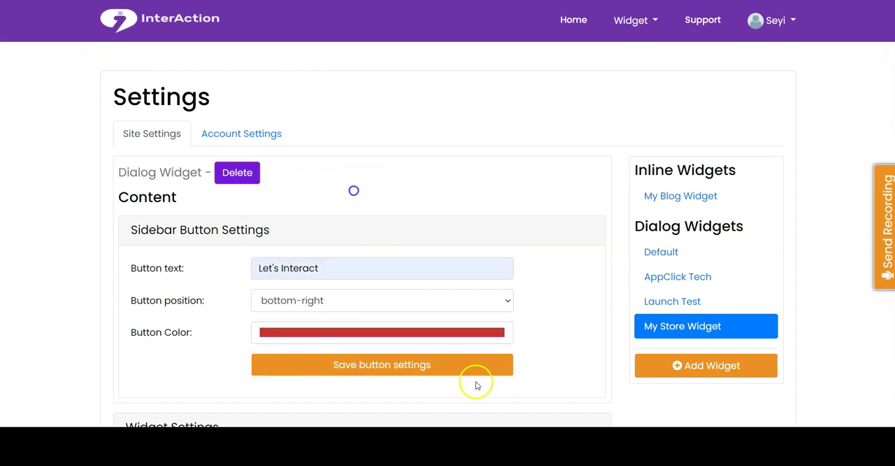
pyautogui.click(409, 364)
pyautogui.scroll(-5, 888, 119)
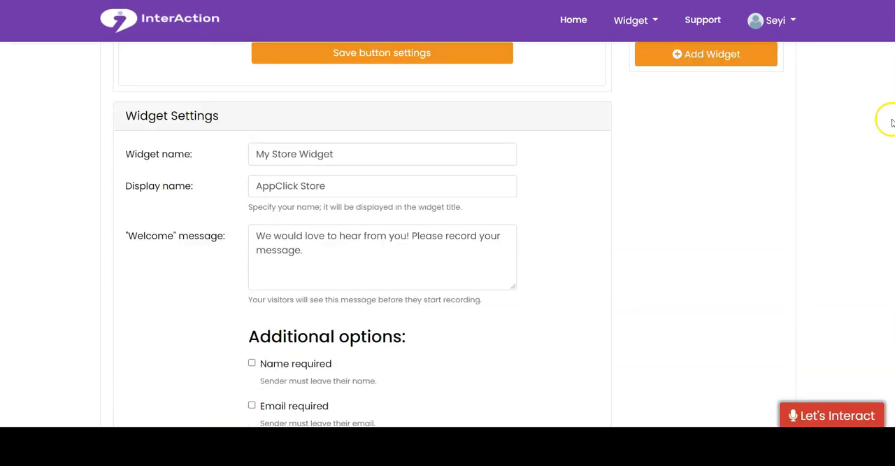
# Step: Replace the welcome message for AppClick Technology visitors and require sender name and email
pyautogui.click(316, 252)
pyautogui.tripleClick(315, 252)
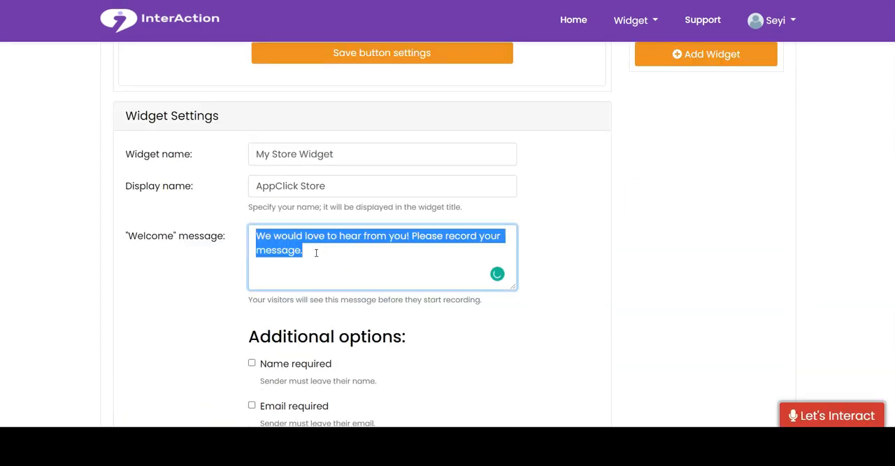
pyautogui.write('Welcome To')
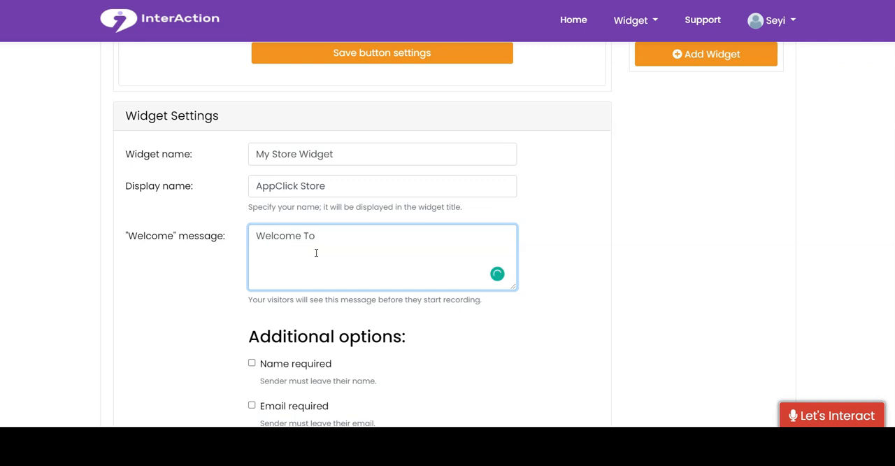
pyautogui.write(' AppClick Technology')
pyautogui.scroll(-2, 320, 236)
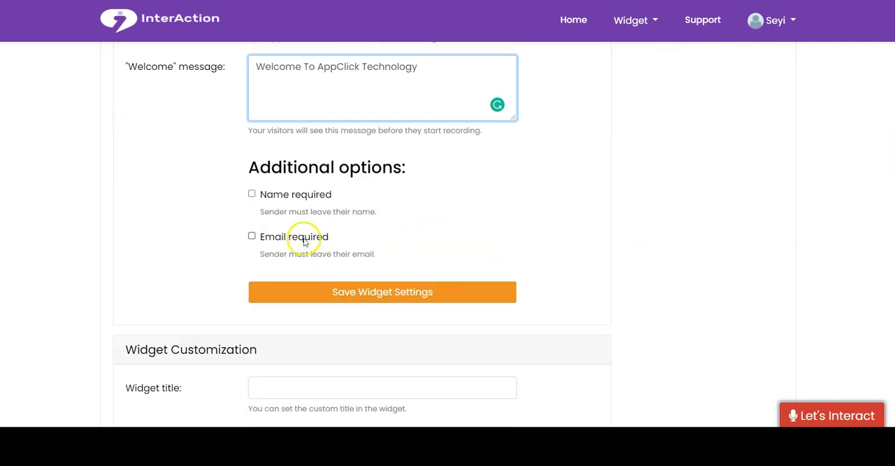
pyautogui.click(251, 194)
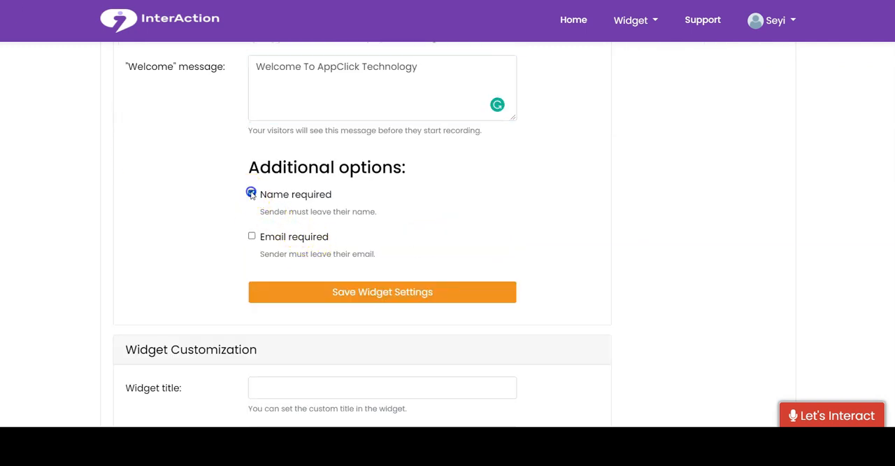
pyautogui.click(250, 237)
pyautogui.click(369, 292)
pyautogui.scroll(-5, 362, 235)
# Step: Enter a custom widget title, thank-you message and a 30-minute maximum recording duration
pyautogui.click(346, 140)
pyautogui.write('Send An Interactive Message To AppClick Store')
pyautogui.click(367, 208)
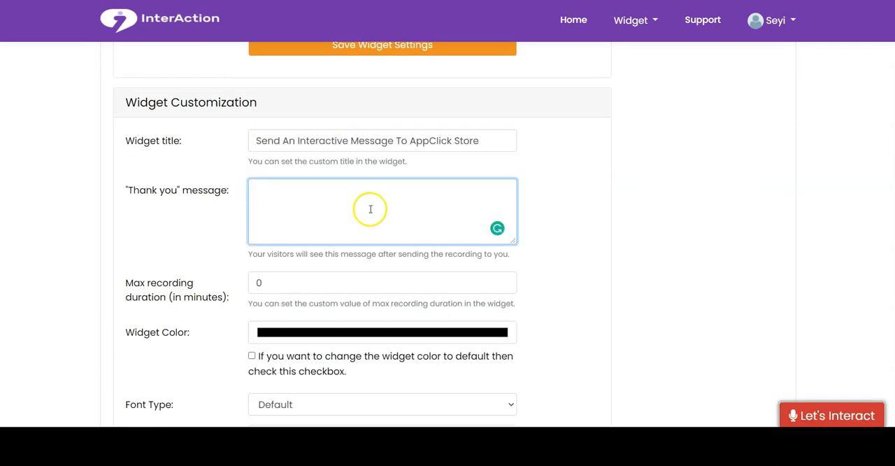
pyautogui.write('Thanks, Message Sent Successfully!')
pyautogui.click(352, 281)
pyautogui.write('30')
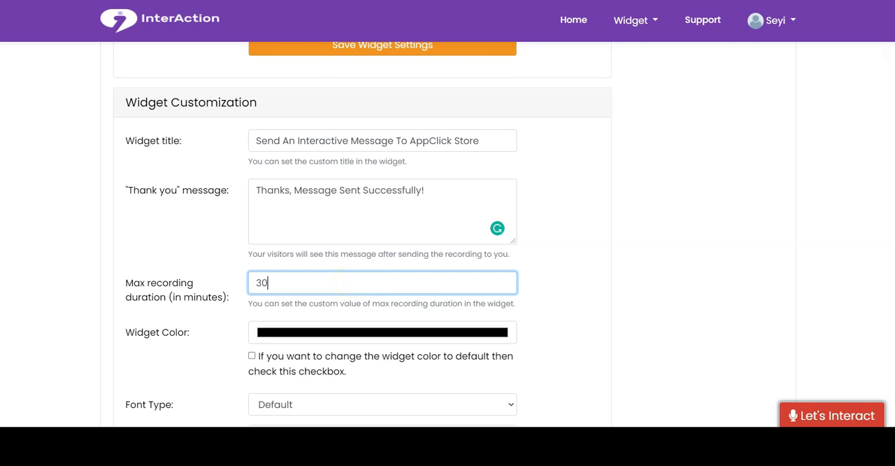
pyautogui.scroll(-1, 340, 280)
pyautogui.scroll(-1, 364, 266)
# Step: Make the widget yellow with Palatino font in Bold style
pyautogui.click(392, 200)
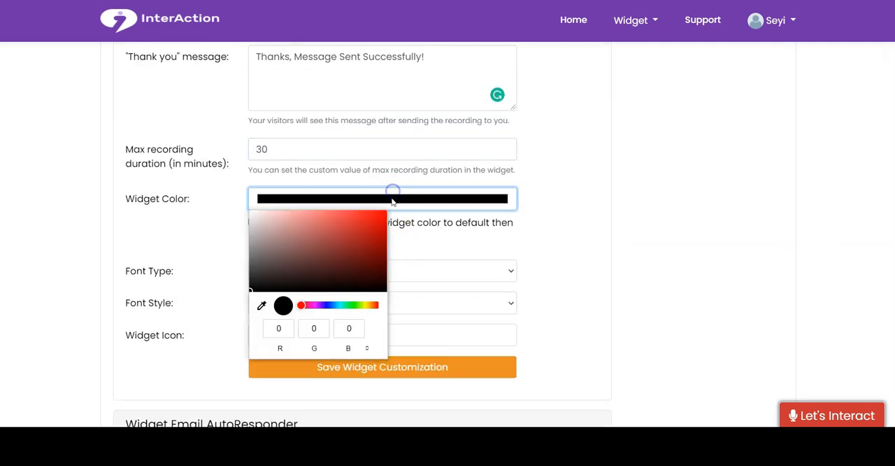
pyautogui.click(523, 224)
pyautogui.click(409, 273)
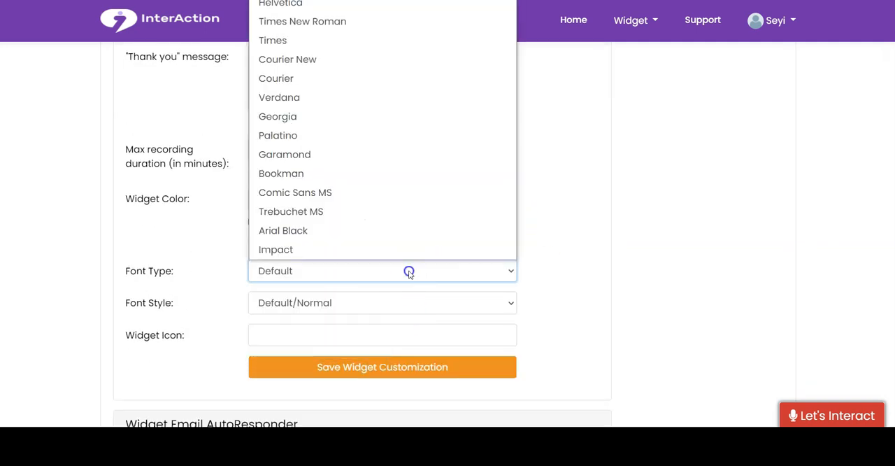
pyautogui.click(393, 135)
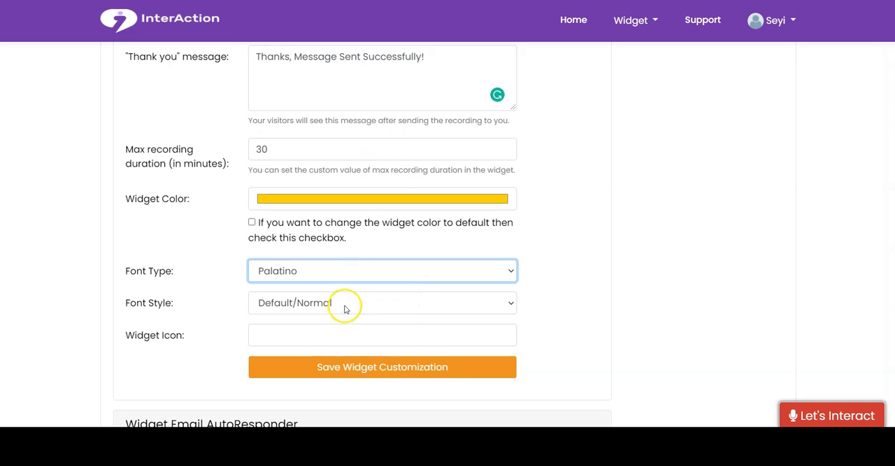
pyautogui.click(344, 305)
pyautogui.click(329, 342)
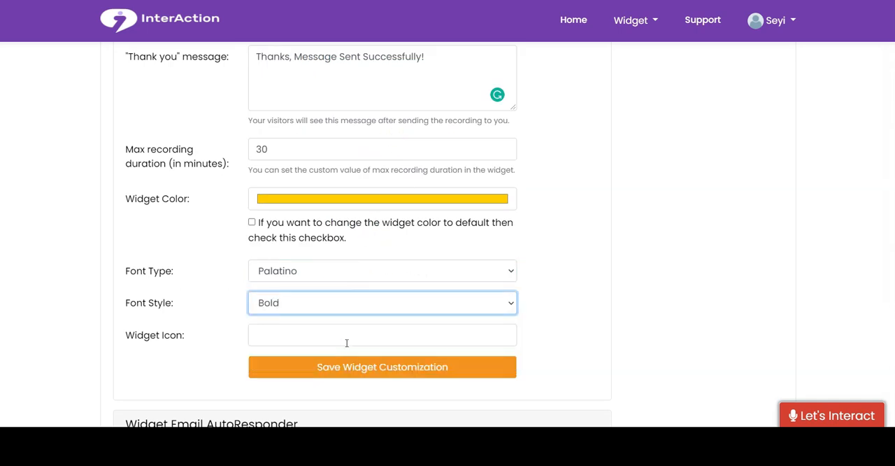
# Step: Choose the fa-microphone icon, save the customization and go to connect an email autoresponder
pyautogui.click(346, 342)
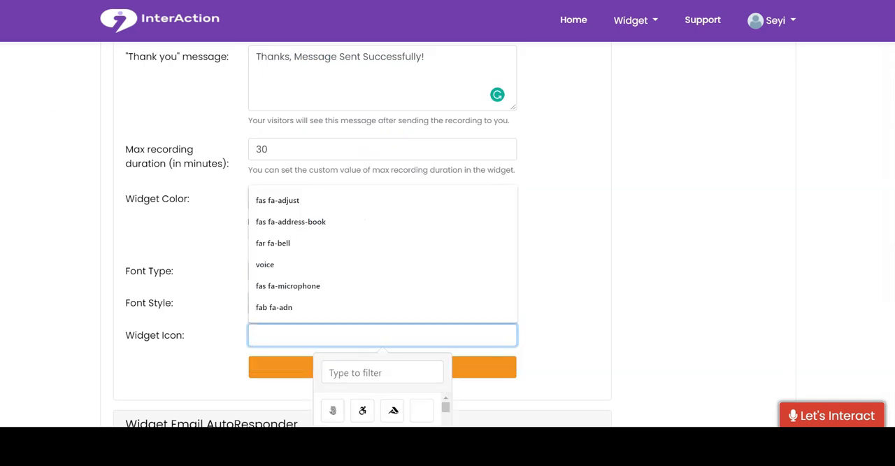
pyautogui.scroll(-2, 344, 270)
pyautogui.write('voice')
pyautogui.click(330, 282)
pyautogui.click(553, 247)
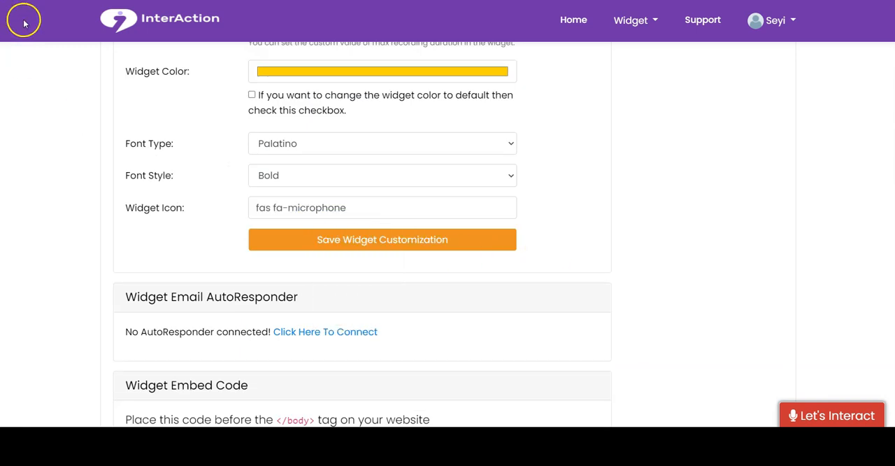
pyautogui.click(370, 236)
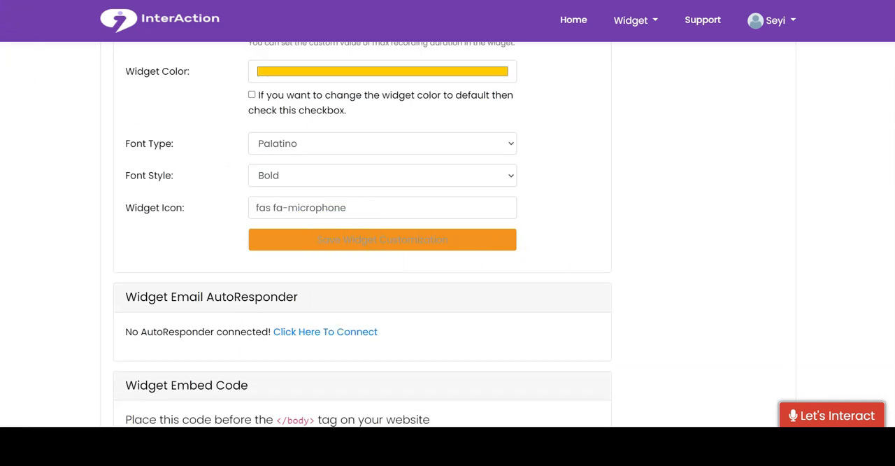
pyautogui.scroll(-3, 317, 226)
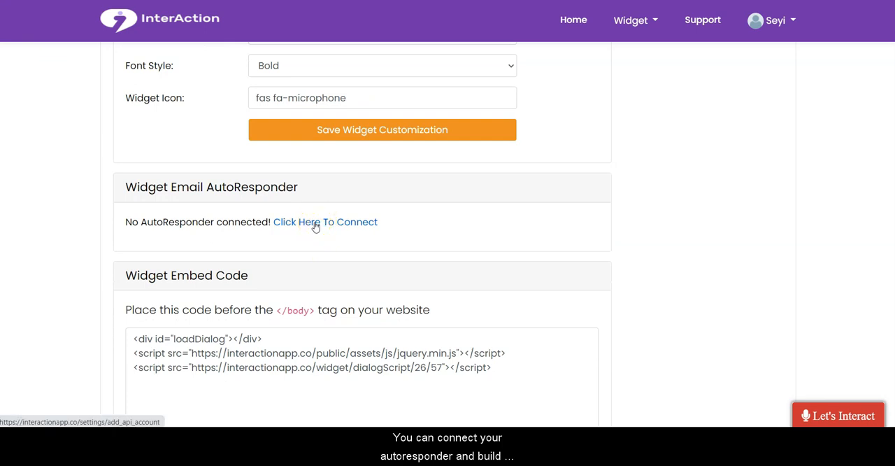
pyautogui.scroll(-2, 318, 227)
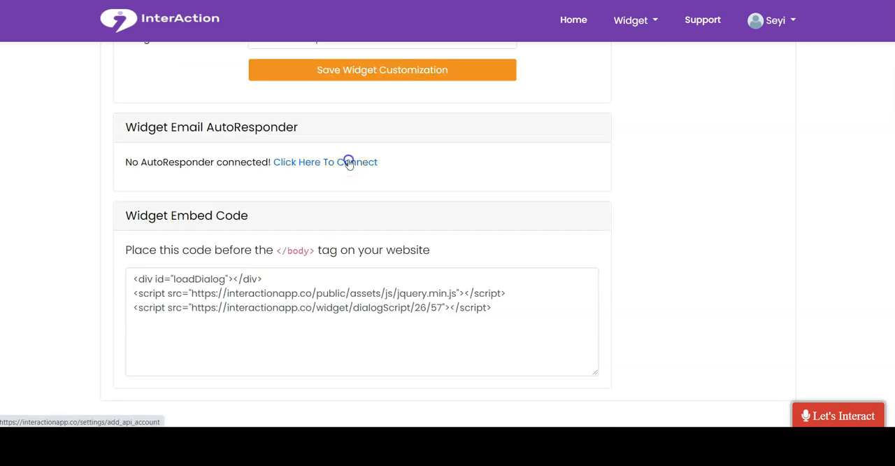
pyautogui.click(349, 164)
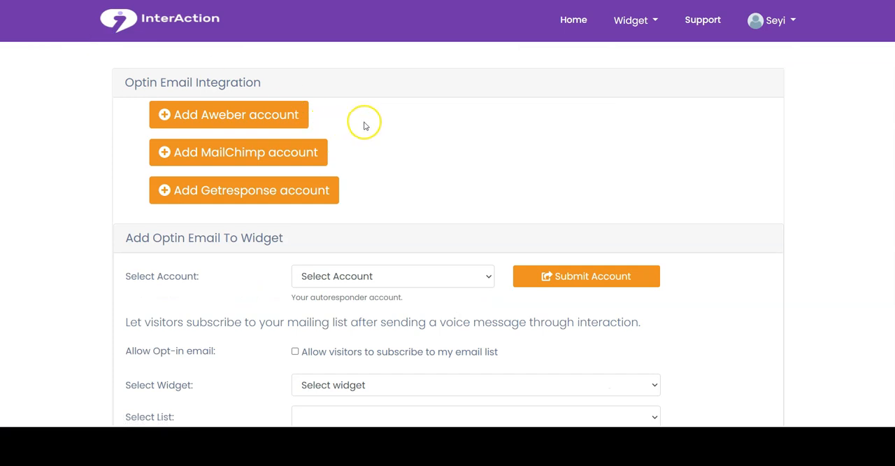
# Step: Add the AppClick Mailchimp account, logging in and authorizing InterAction access
pyautogui.click(251, 158)
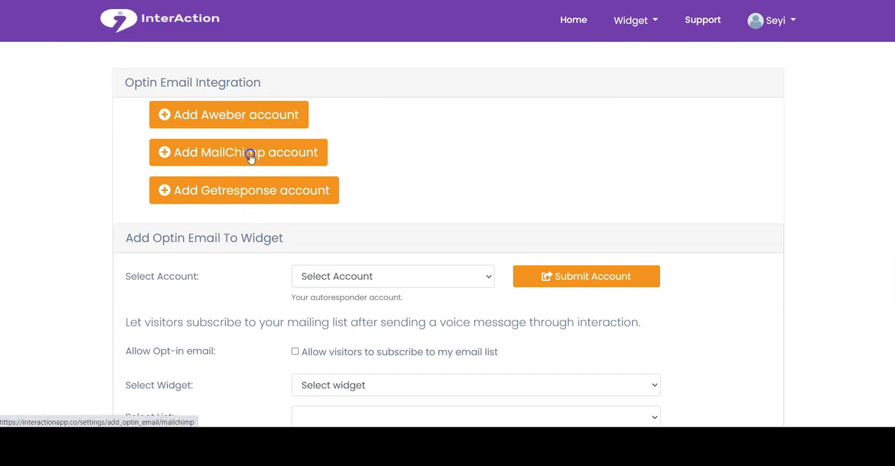
pyautogui.click(406, 252)
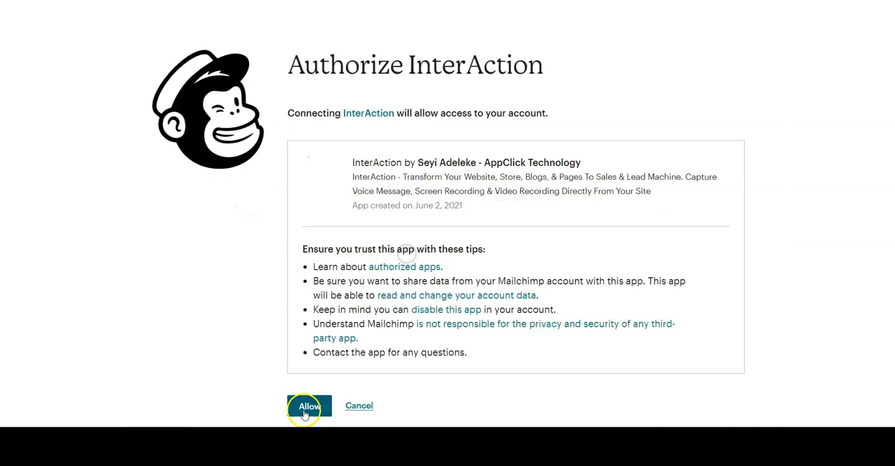
pyautogui.click(305, 406)
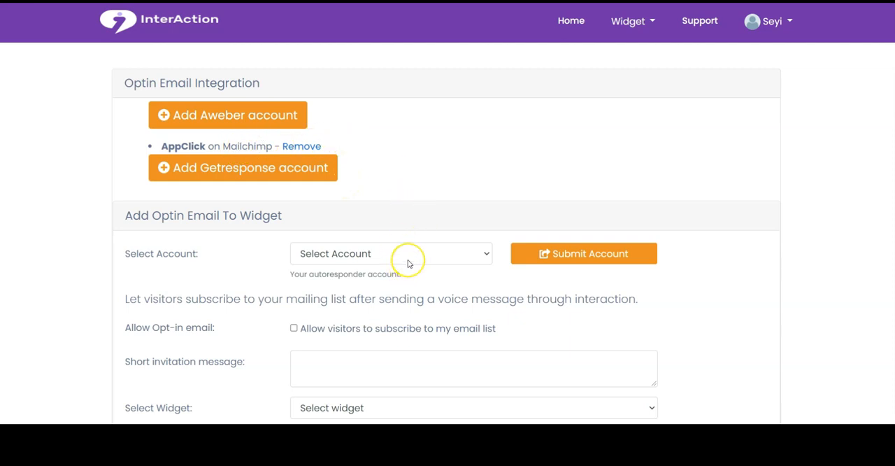
# Step: Select the mailchimp account from the autoresponder list and submit it for the opt-in
pyautogui.click(362, 255)
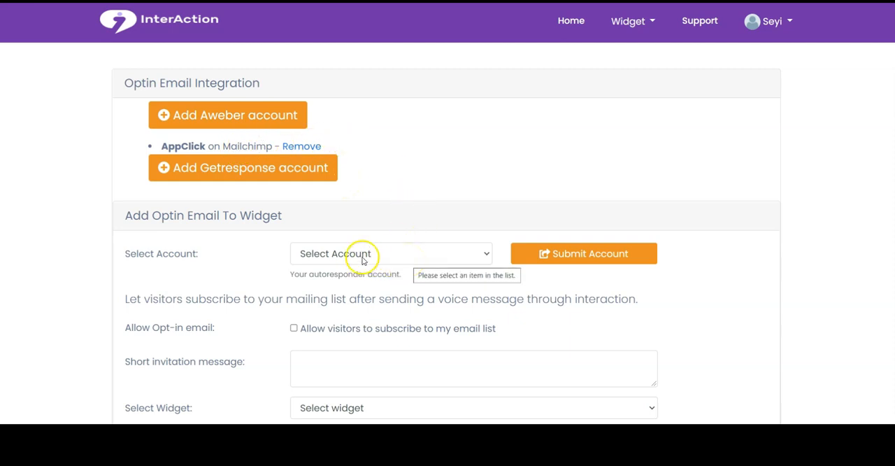
pyautogui.click(363, 256)
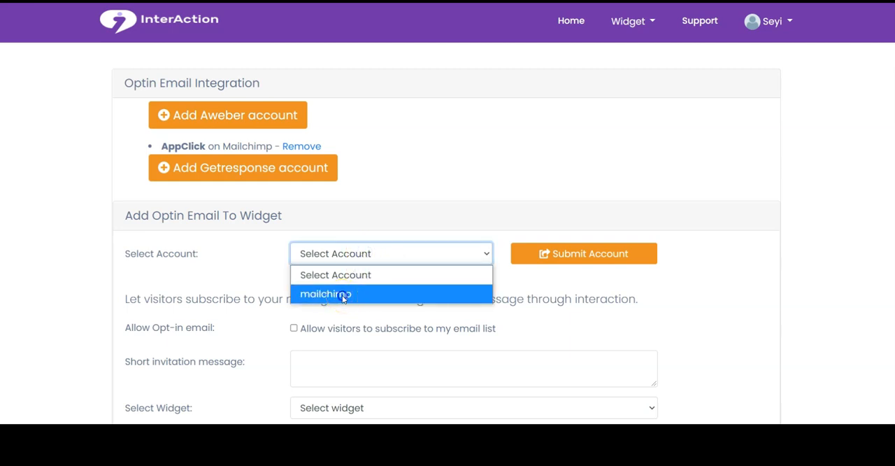
pyautogui.click(344, 297)
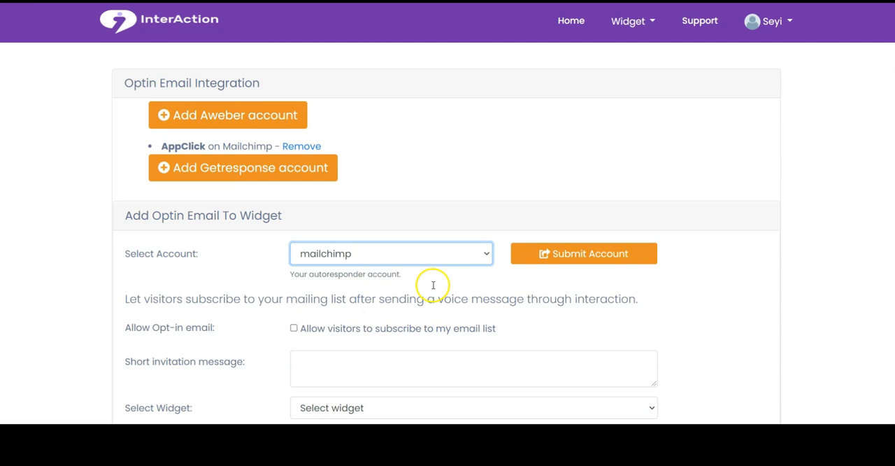
pyautogui.click(584, 255)
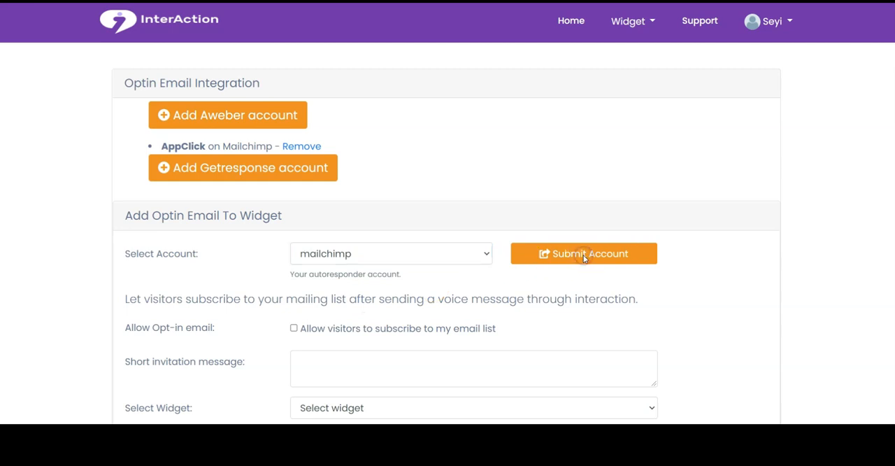
pyautogui.click(584, 257)
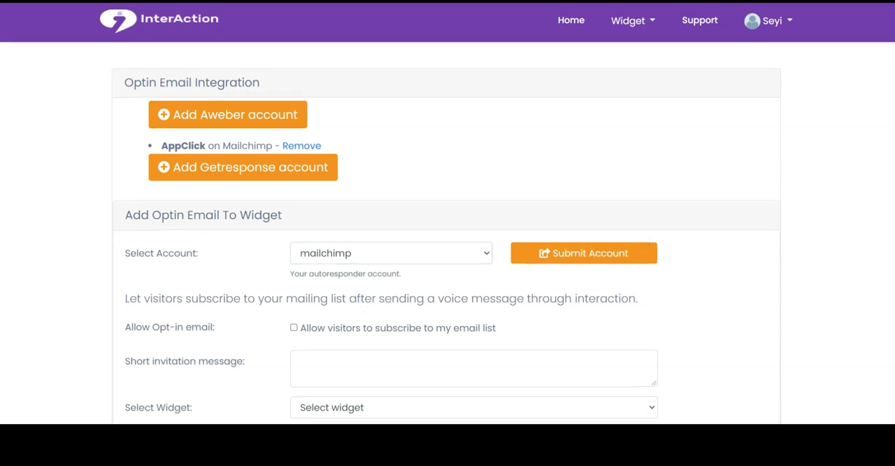
pyautogui.scroll(-2, 470, 253)
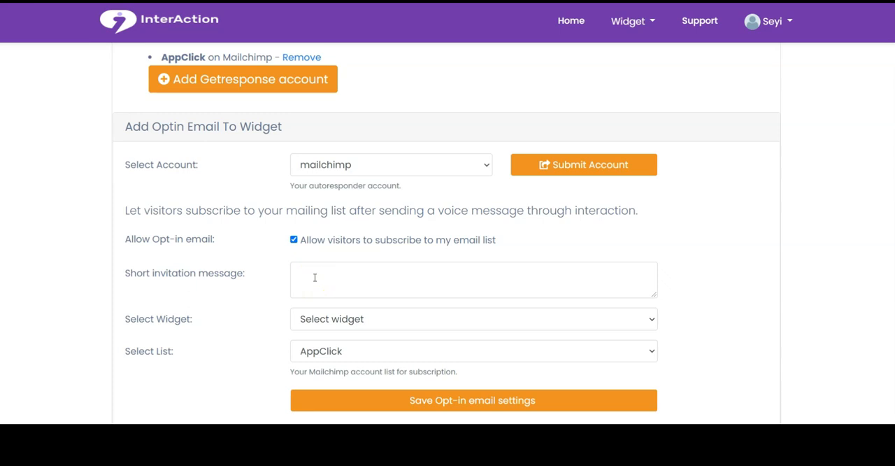
# Step: Write the short invitation message 'Send Me Updates', removing the word Daily
pyautogui.click(314, 278)
pyautogui.write('Sen')
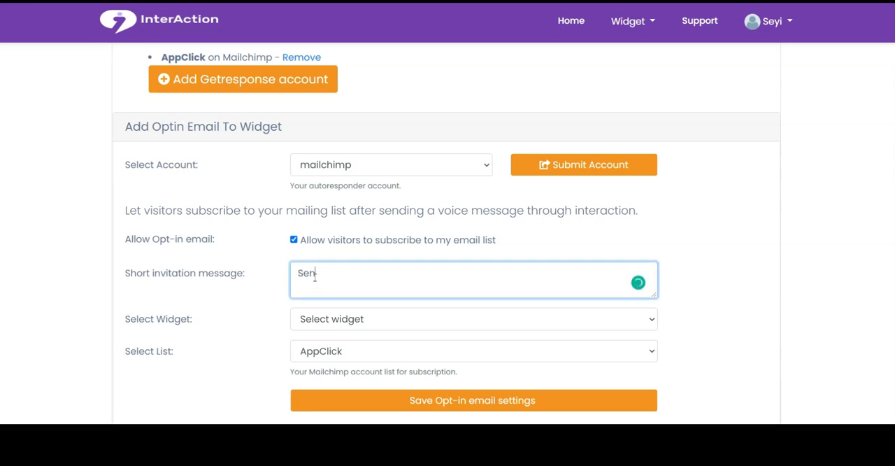
pyautogui.write('d Me Daily ')
pyautogui.write('Updates')
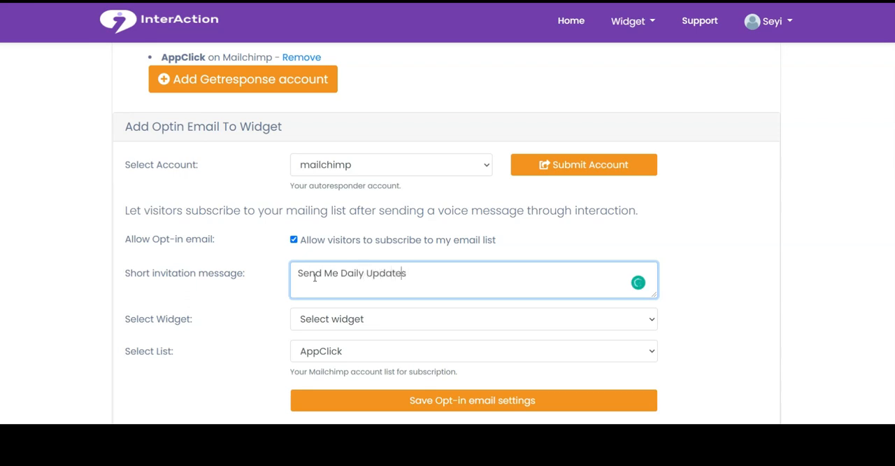
pyautogui.press('Left')
pyautogui.press('Left')
pyautogui.press('Left')
pyautogui.press('BackSpace')
pyautogui.press('BackSpace')
pyautogui.press('BackSpace')
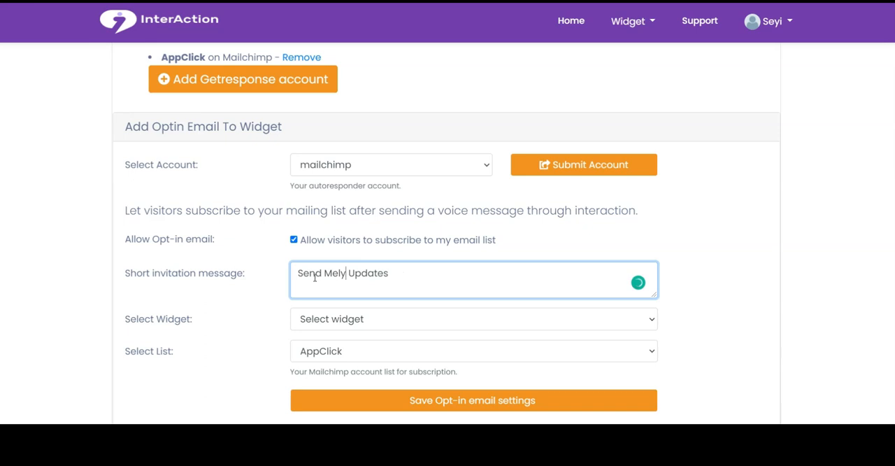
pyautogui.press('BackSpace')
pyautogui.press('BackSpace')
pyautogui.click(252, 316)
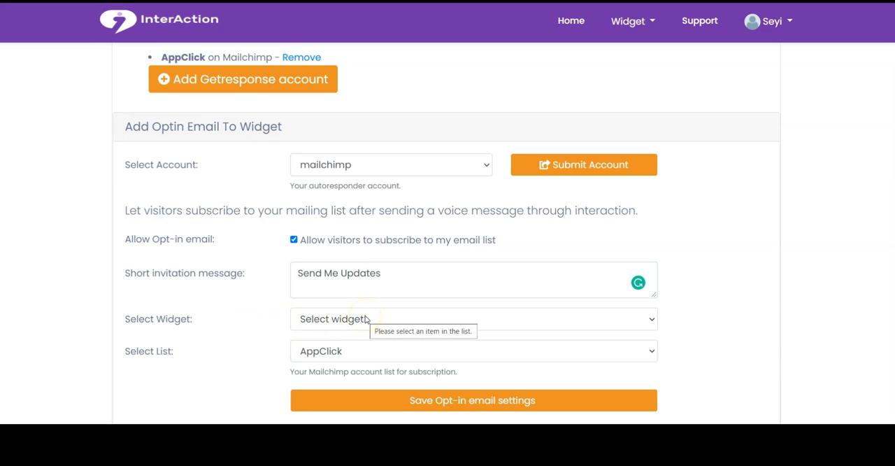
# Step: Assign My Store Widget and the AppClick subscription list, then save the opt-in email settings
pyautogui.click(354, 321)
pyautogui.click(353, 321)
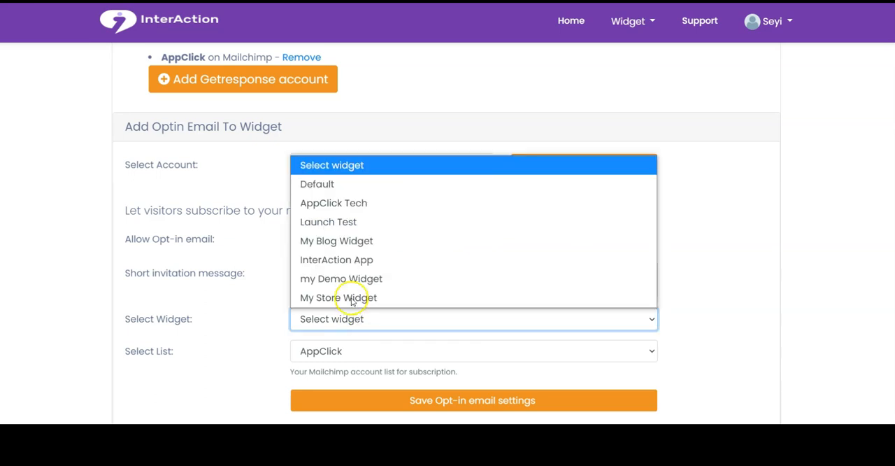
pyautogui.click(355, 299)
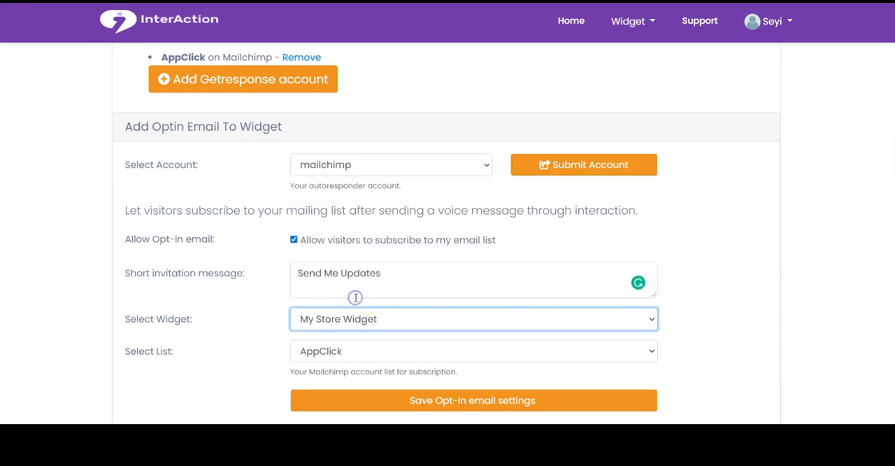
pyautogui.click(380, 351)
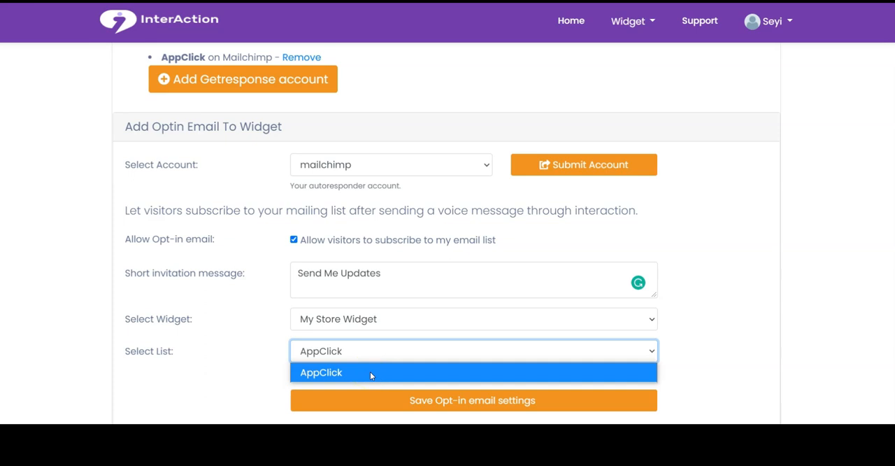
pyautogui.click(370, 376)
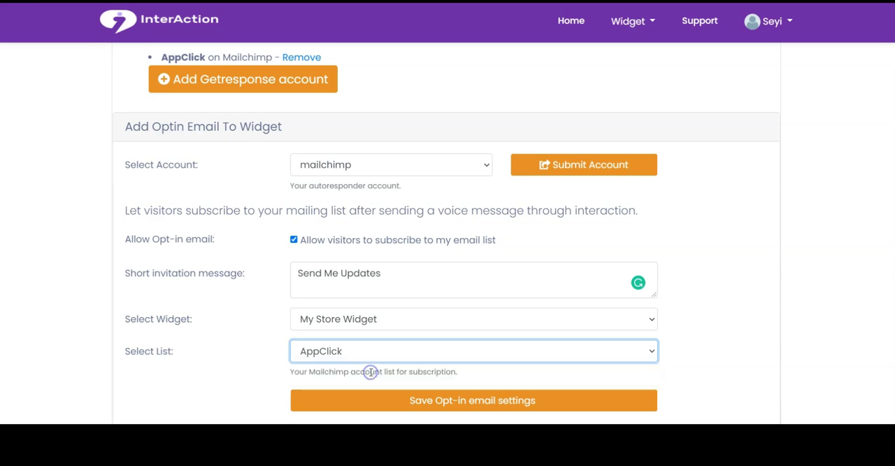
pyautogui.click(473, 403)
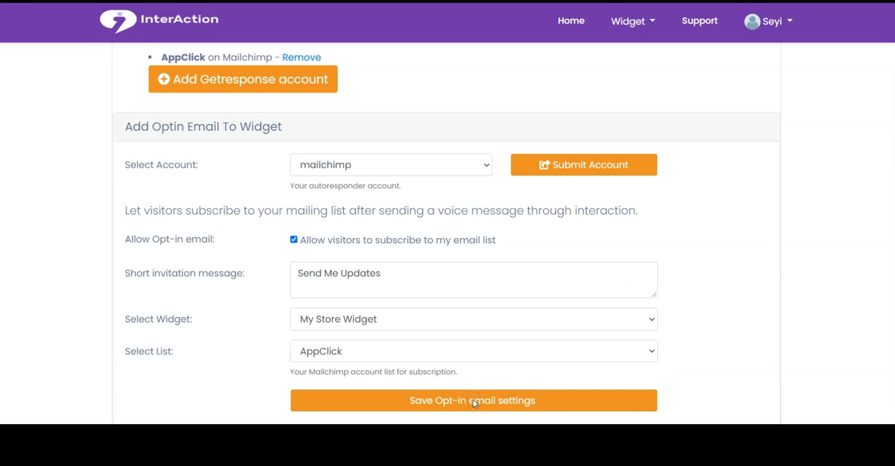
pyautogui.click(314, 272)
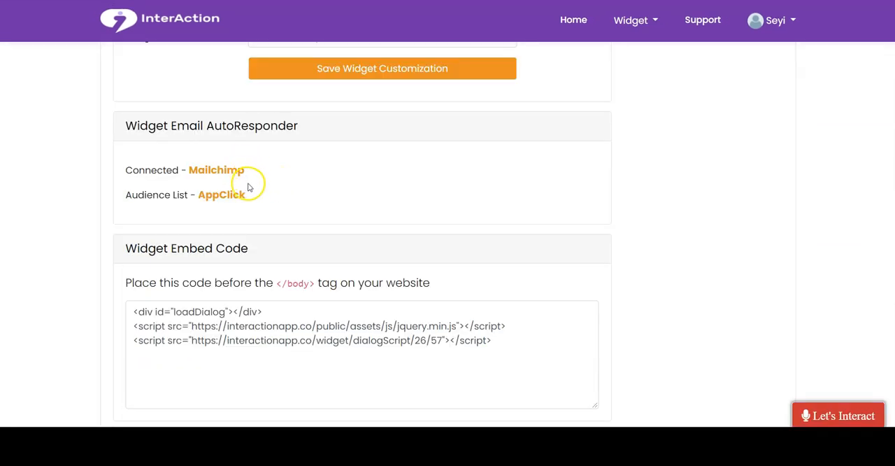
# Step: Copy the widget embed code and paste it into index.html before the closing body tag
pyautogui.click(499, 344)
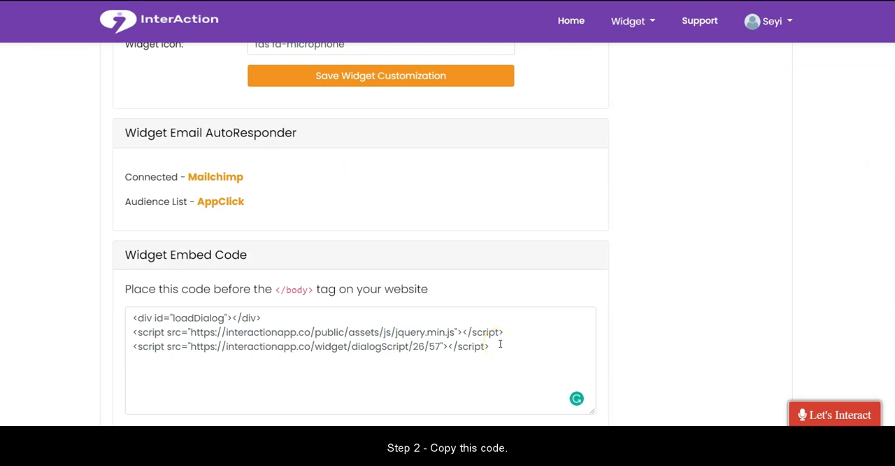
pyautogui.click(499, 343)
pyautogui.hotkey('ctrl', 'a')
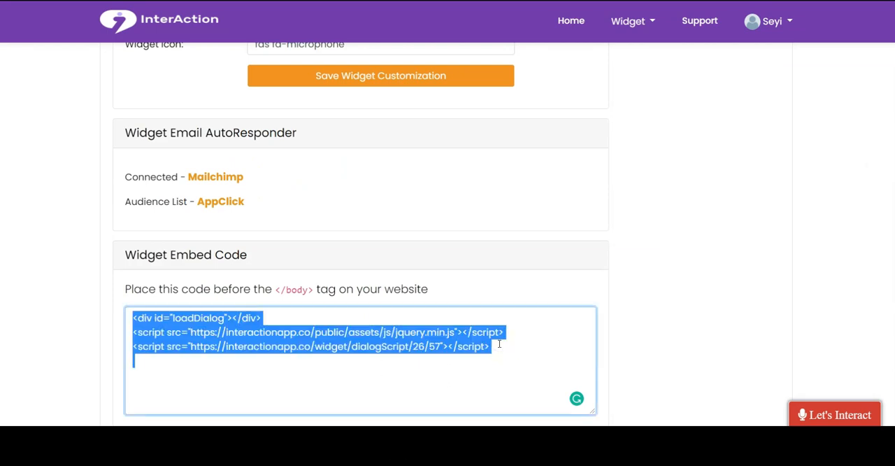
pyautogui.rightClick(465, 334)
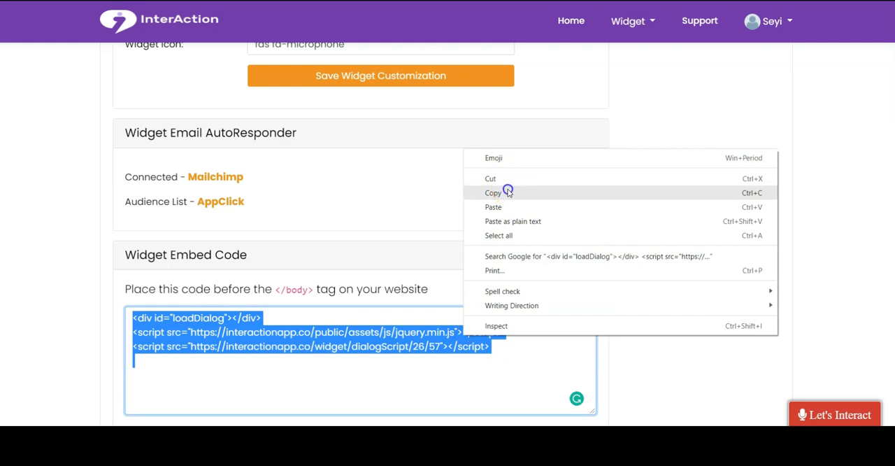
pyautogui.click(508, 192)
pyautogui.click(522, 347)
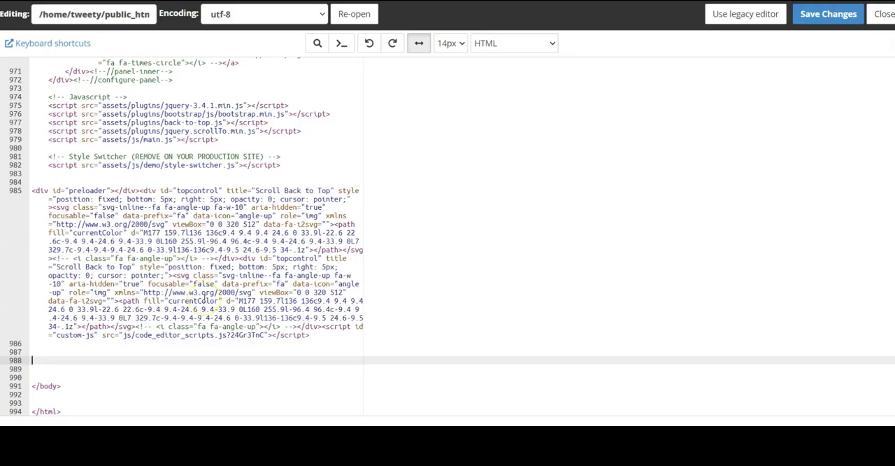
pyautogui.hotkey('ctrl', 'v')
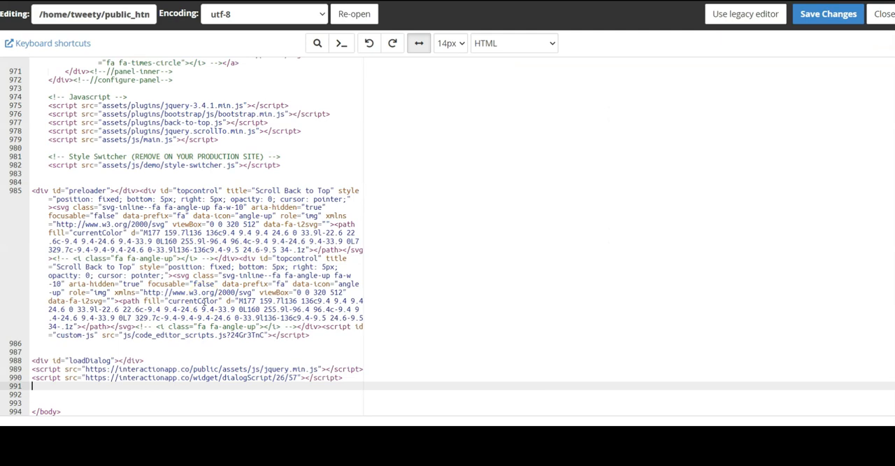
# Step: Save the edited index.html in the cPanel code editor
pyautogui.click(827, 14)
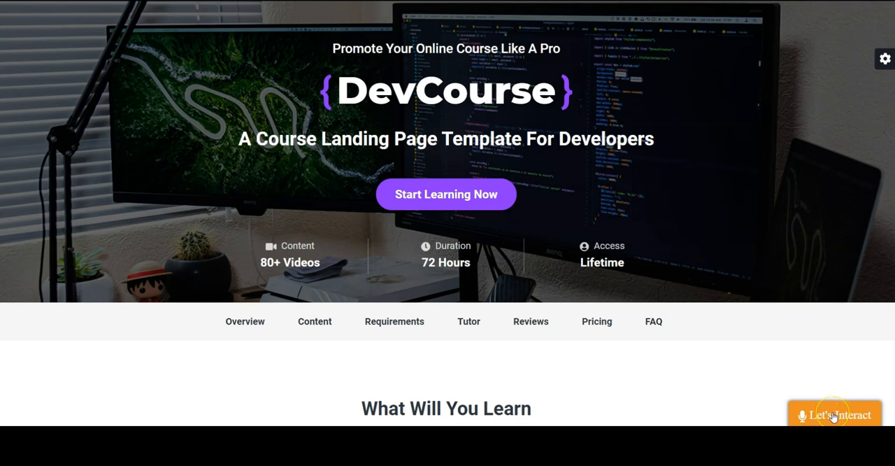
# Step: Record a short Voice message through the site's Let's Interact widget and send it
pyautogui.click(833, 417)
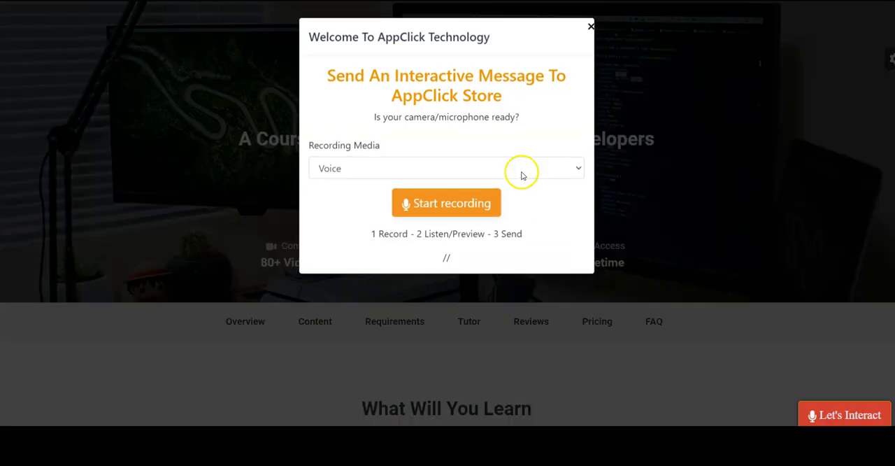
pyautogui.click(522, 171)
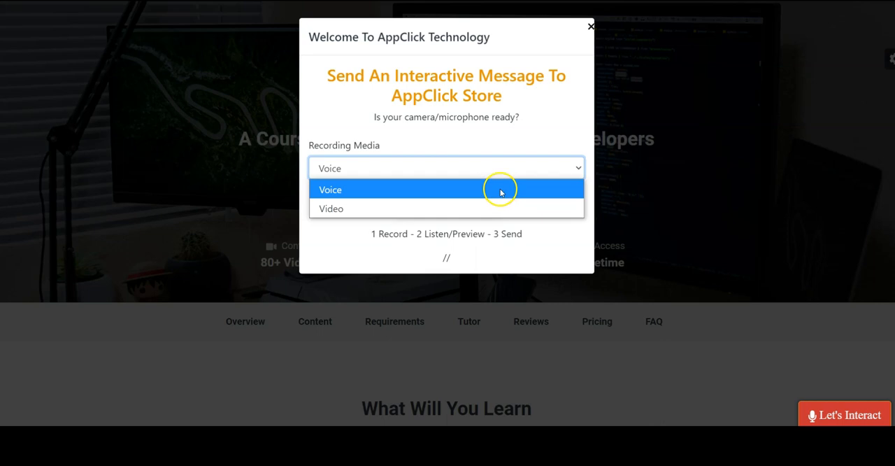
pyautogui.click(500, 190)
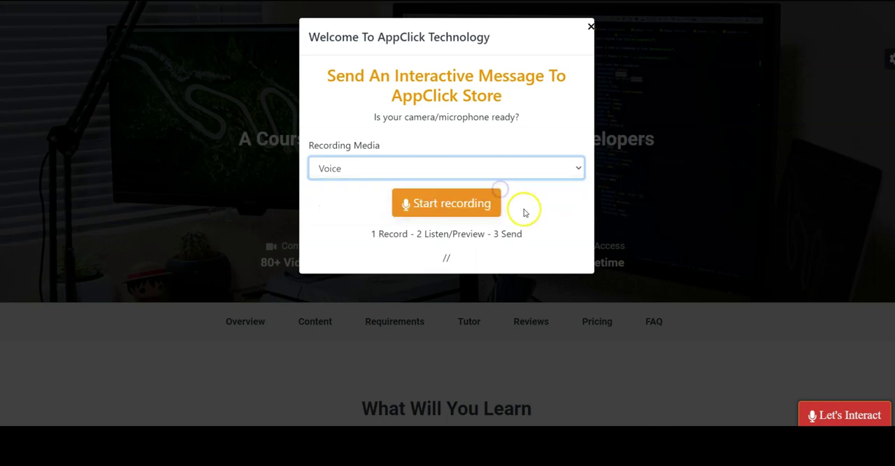
pyautogui.click(470, 202)
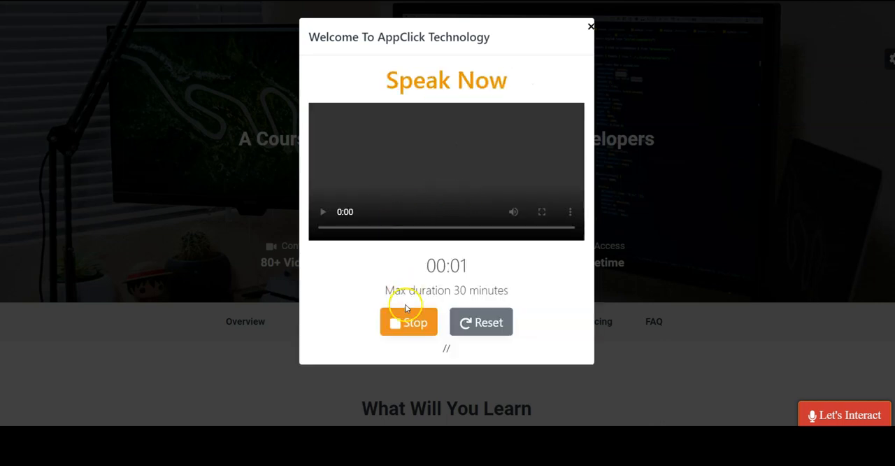
pyautogui.click(414, 326)
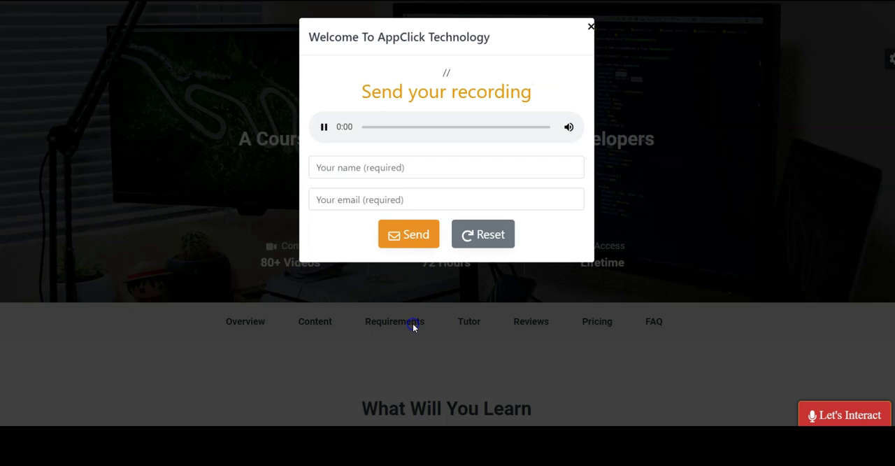
pyautogui.click(325, 130)
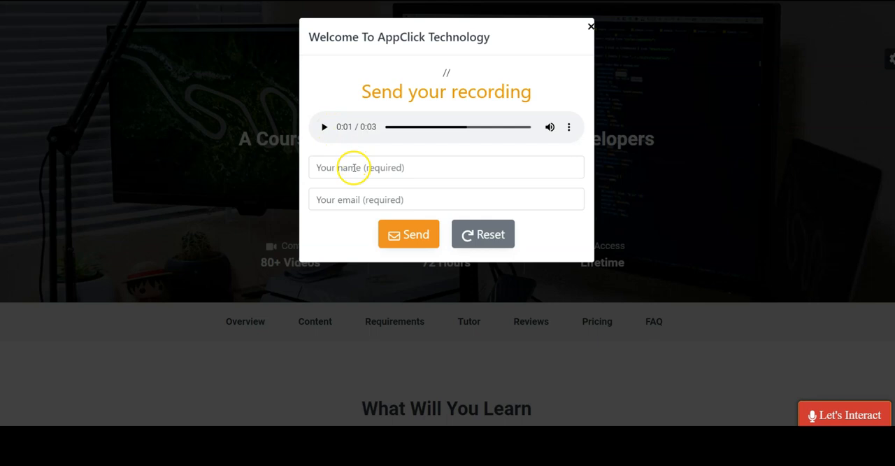
pyautogui.click(414, 236)
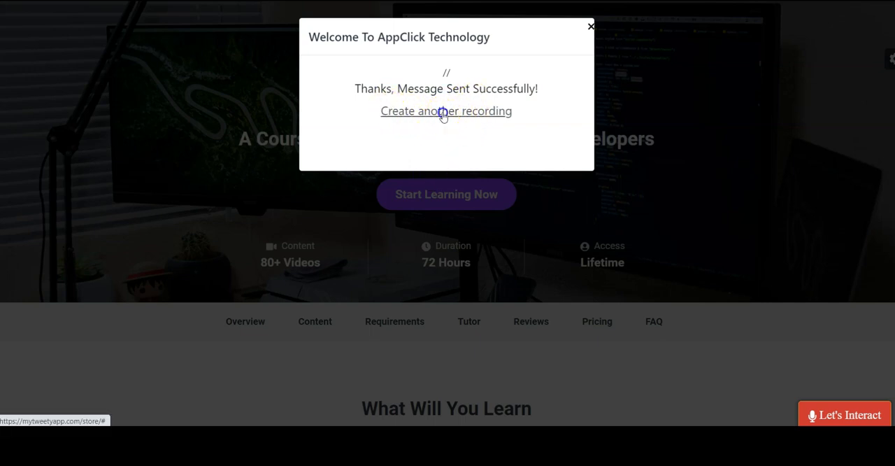
# Step: Record a webcam Video message, send it, and start a fresh recording form
pyautogui.click(442, 114)
pyautogui.click(409, 166)
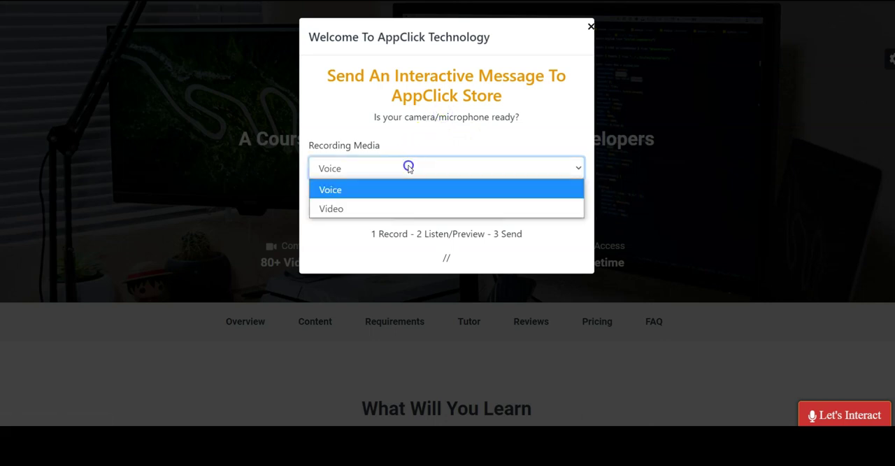
pyautogui.click(384, 208)
pyautogui.click(445, 202)
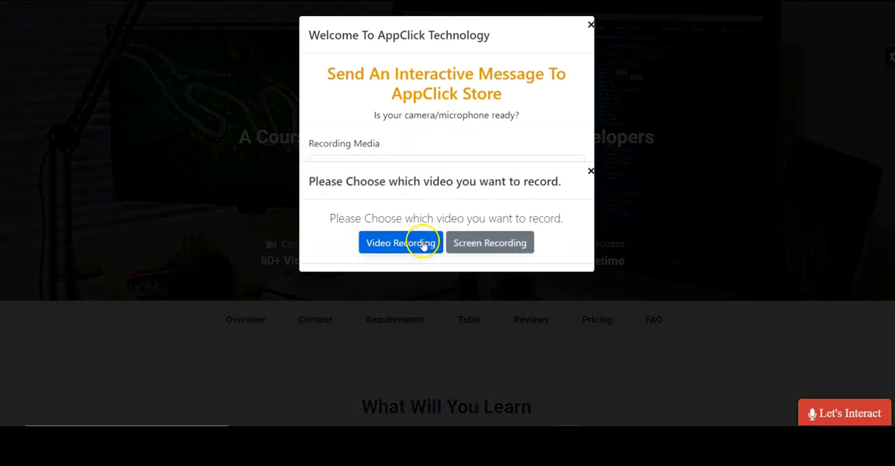
pyautogui.click(422, 243)
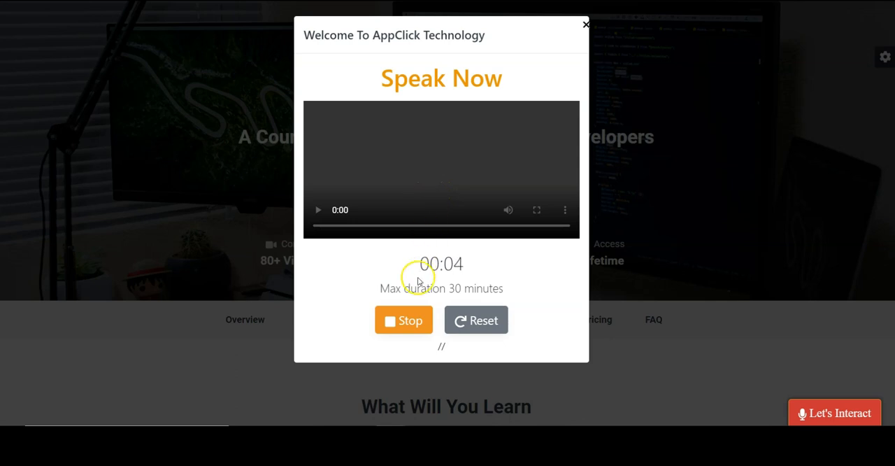
pyautogui.click(413, 322)
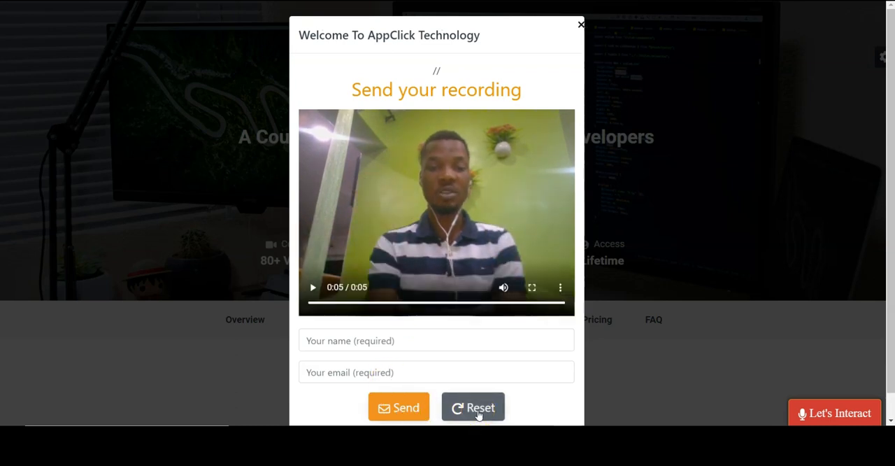
pyautogui.click(409, 414)
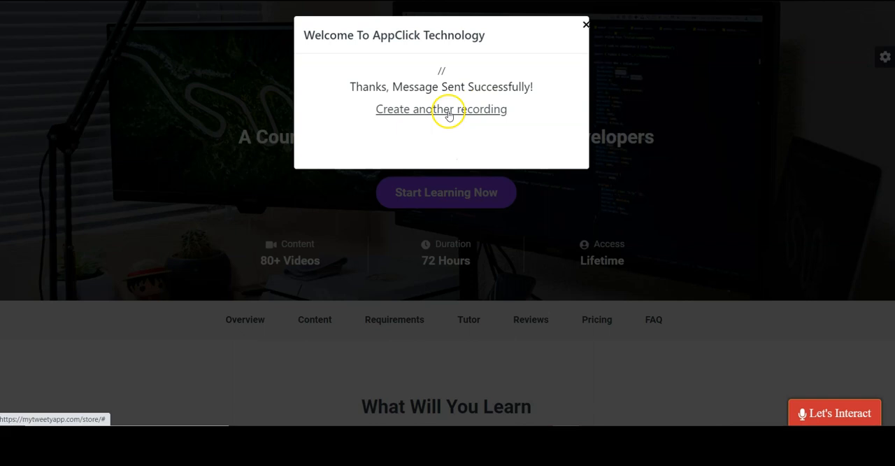
pyautogui.click(449, 110)
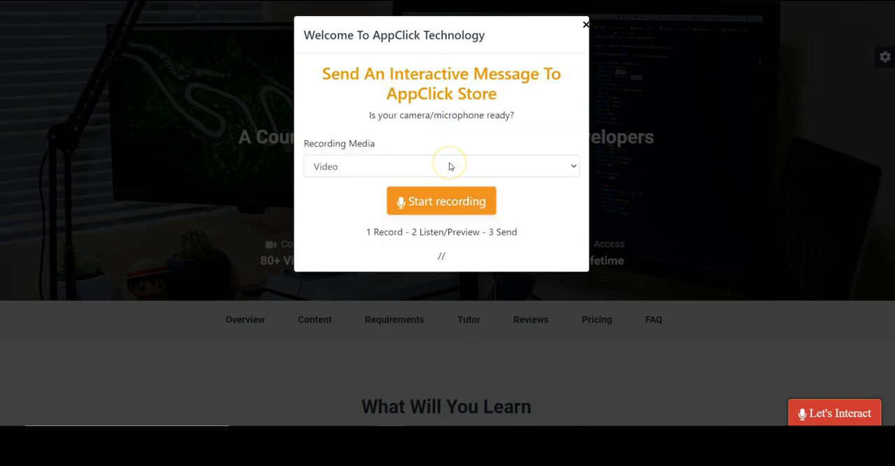
# Step: Record an entire-screen capture message through the widget and stop the recording
pyautogui.click(381, 168)
pyautogui.click(444, 207)
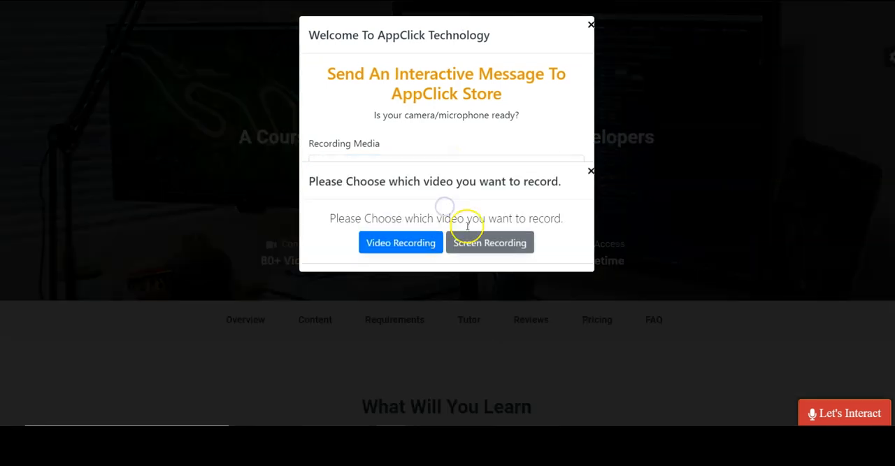
pyautogui.click(503, 245)
pyautogui.click(401, 132)
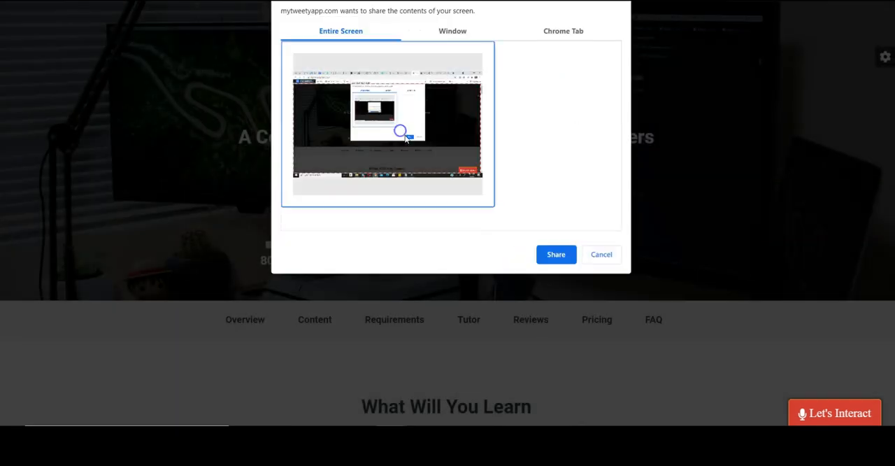
pyautogui.click(556, 254)
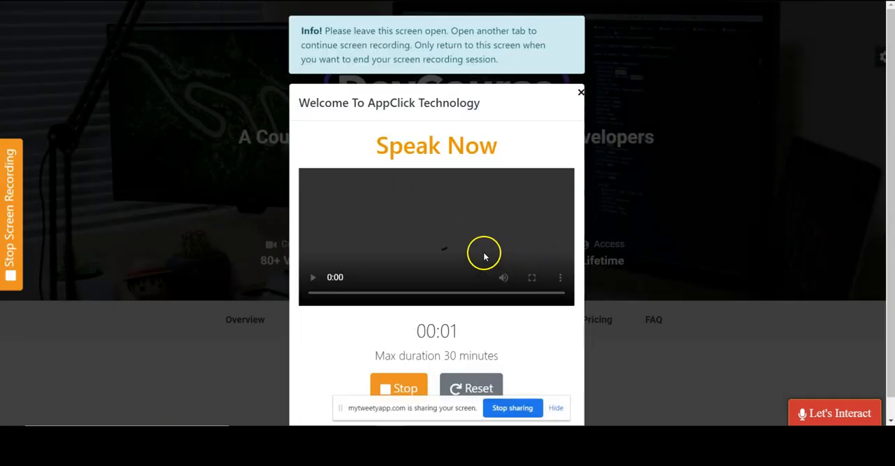
pyautogui.click(557, 407)
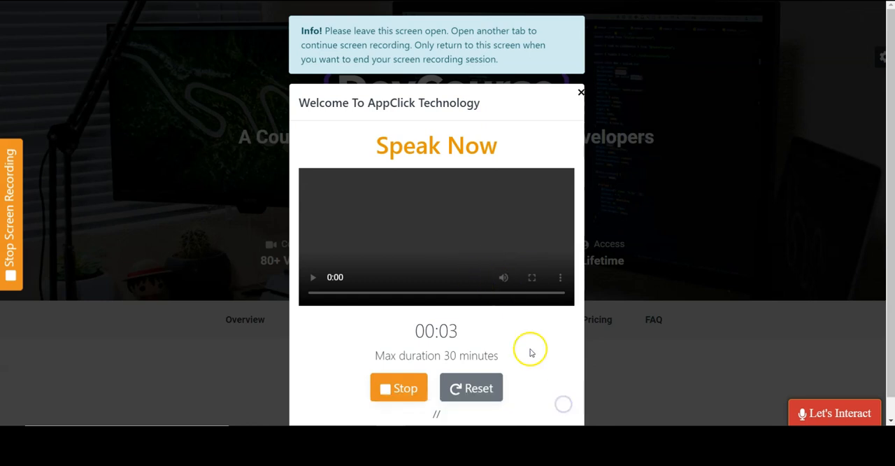
pyautogui.click(396, 390)
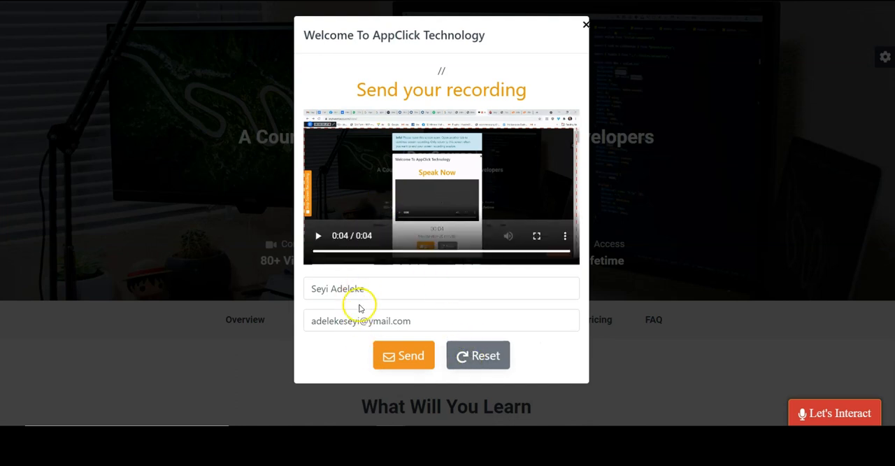
# Step: Send the screen recording to AppClick Store and go to the InterAction inbox
pyautogui.click(395, 360)
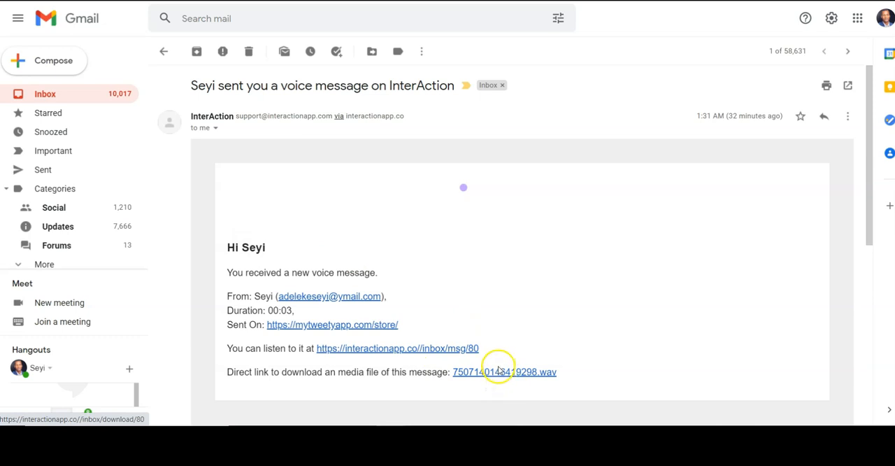
pyautogui.click(443, 347)
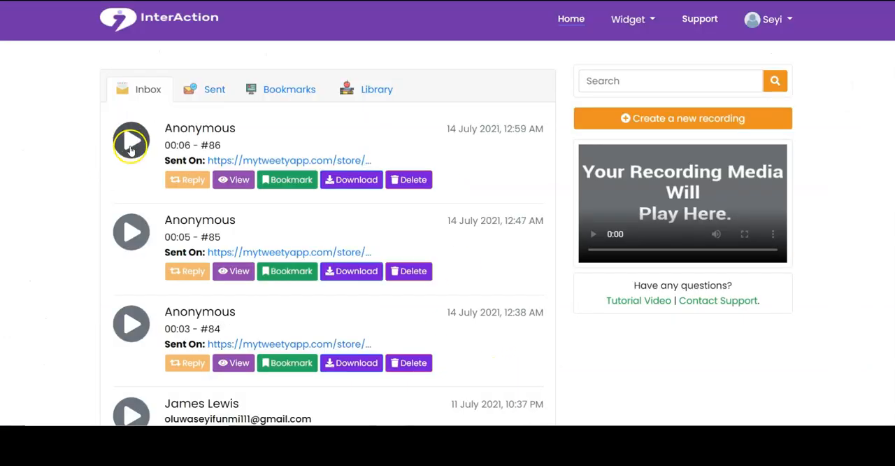
# Step: Play recording #86, then recording #85, and pause the player
pyautogui.click(131, 143)
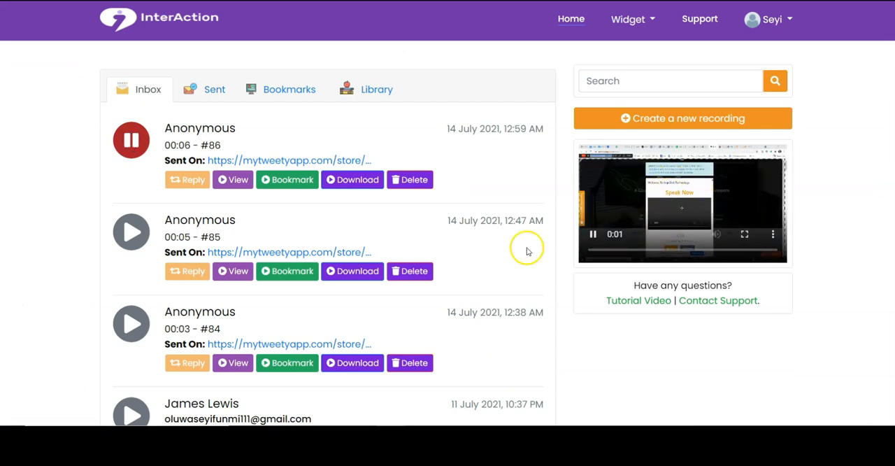
pyautogui.click(131, 232)
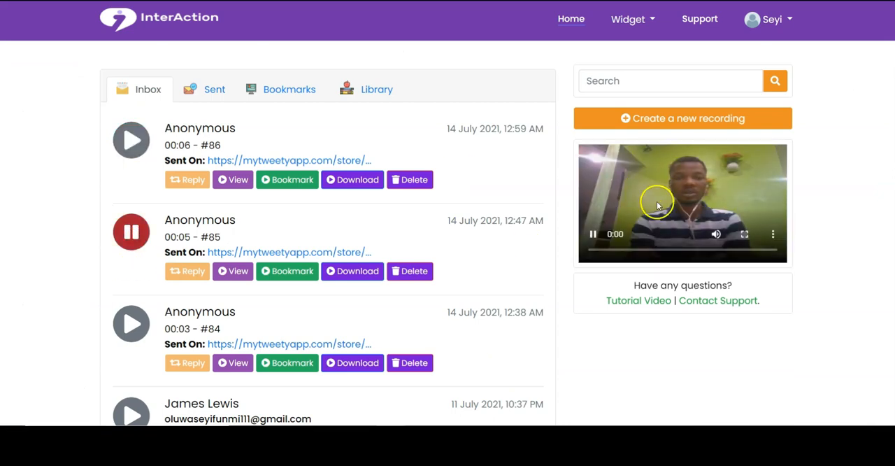
pyautogui.click(132, 232)
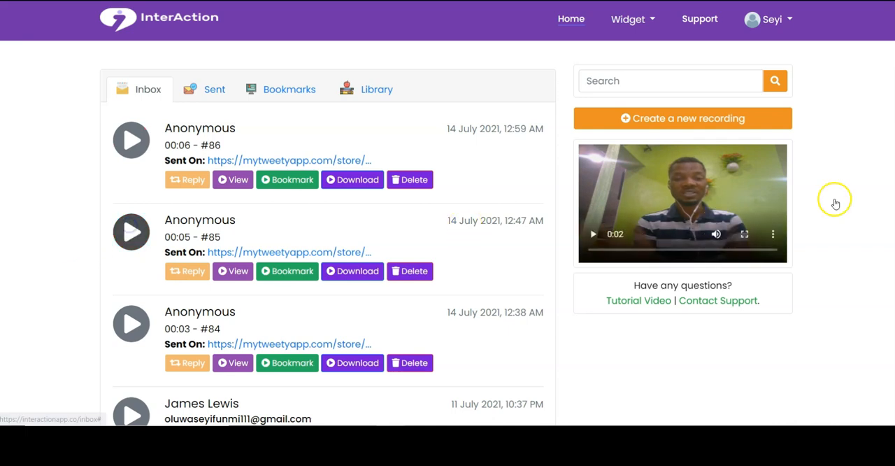
pyautogui.scroll(-4, 835, 203)
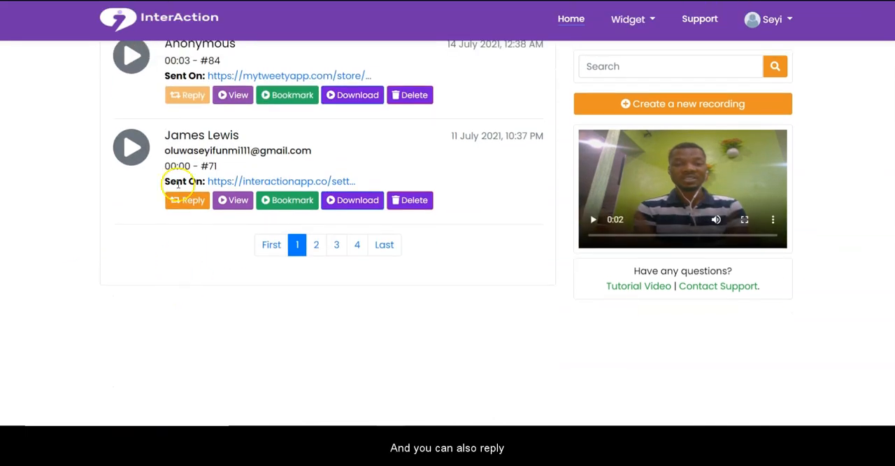
pyautogui.click(179, 203)
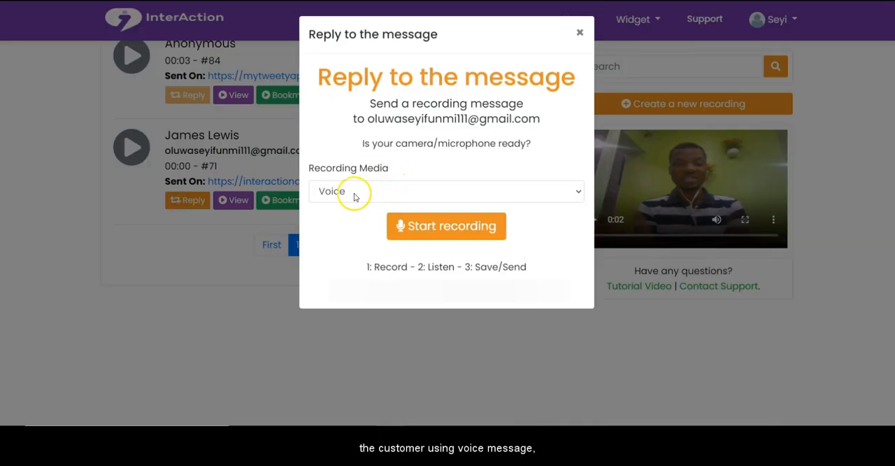
pyautogui.click(357, 192)
pyautogui.click(364, 232)
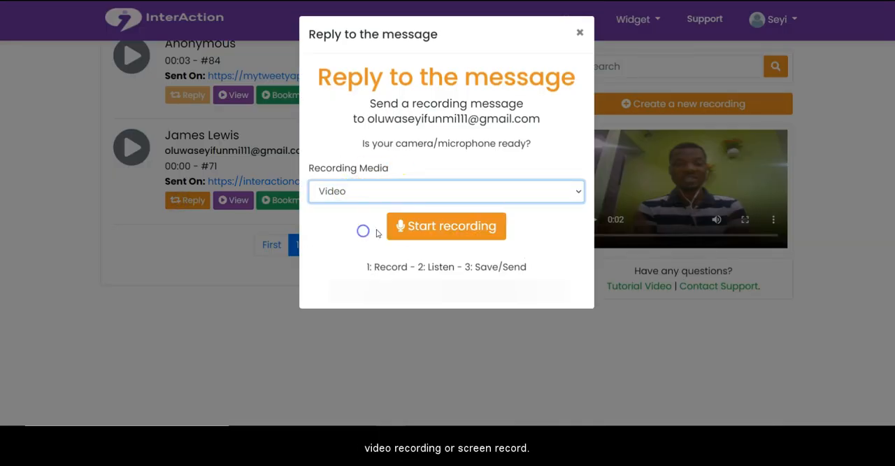
pyautogui.click(405, 226)
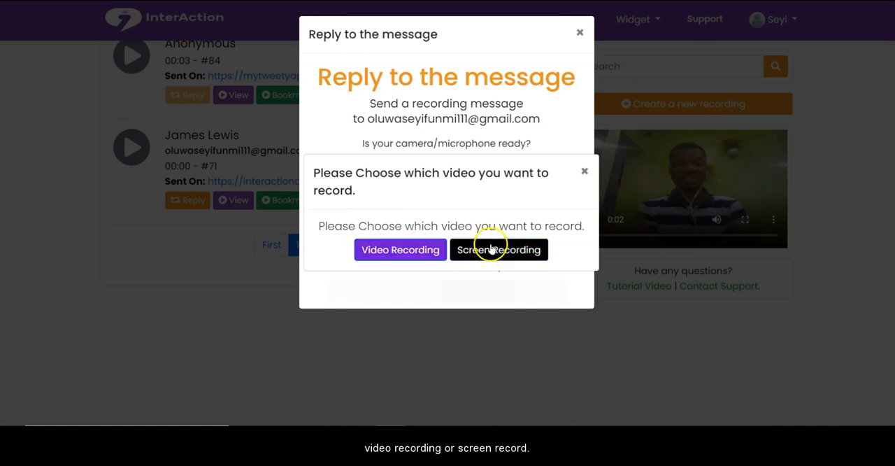
pyautogui.click(584, 172)
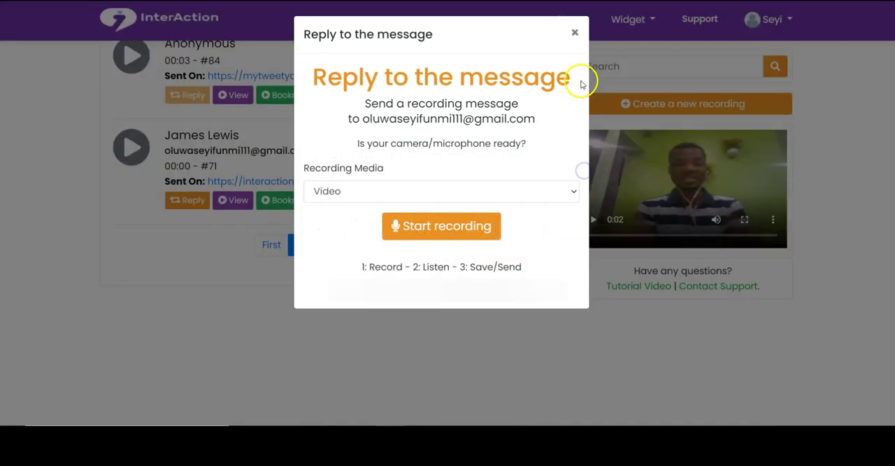
pyautogui.click(575, 32)
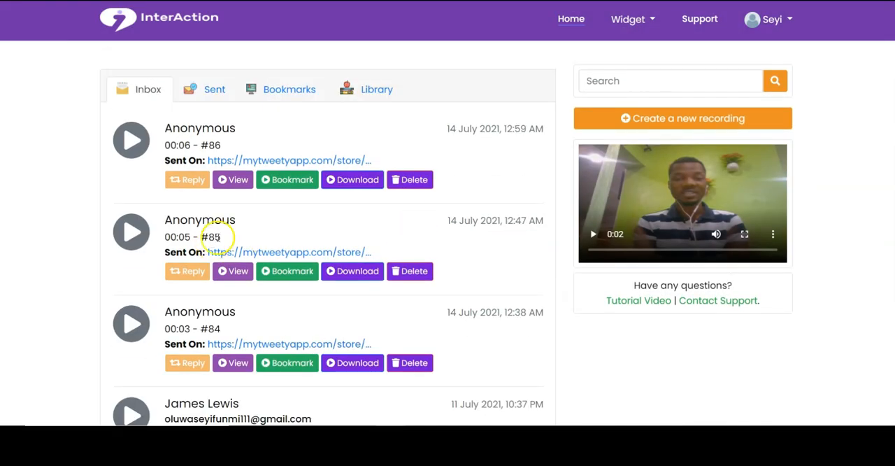
pyautogui.click(360, 179)
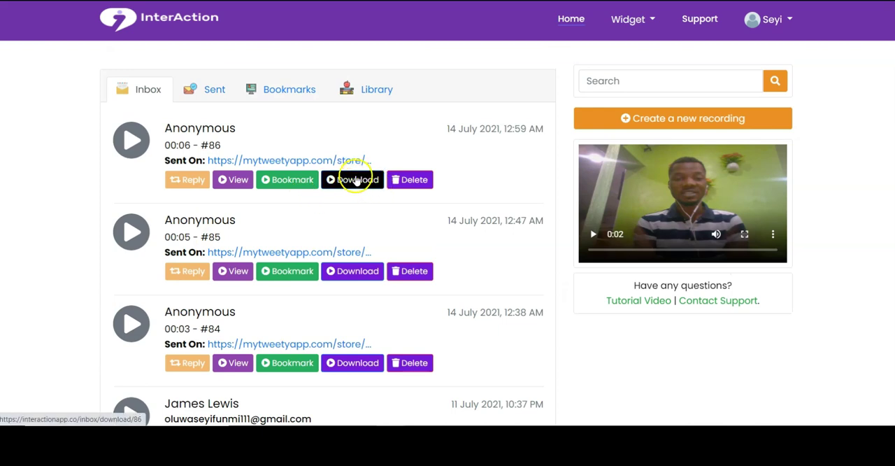
pyautogui.click(402, 182)
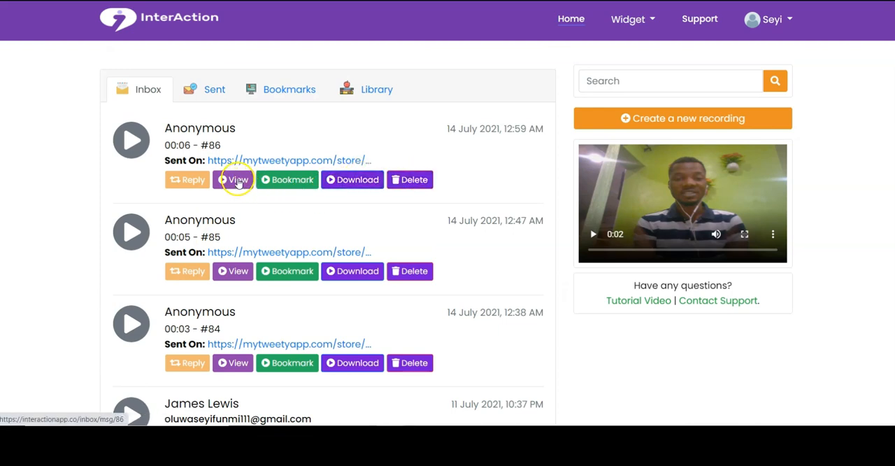
pyautogui.click(215, 92)
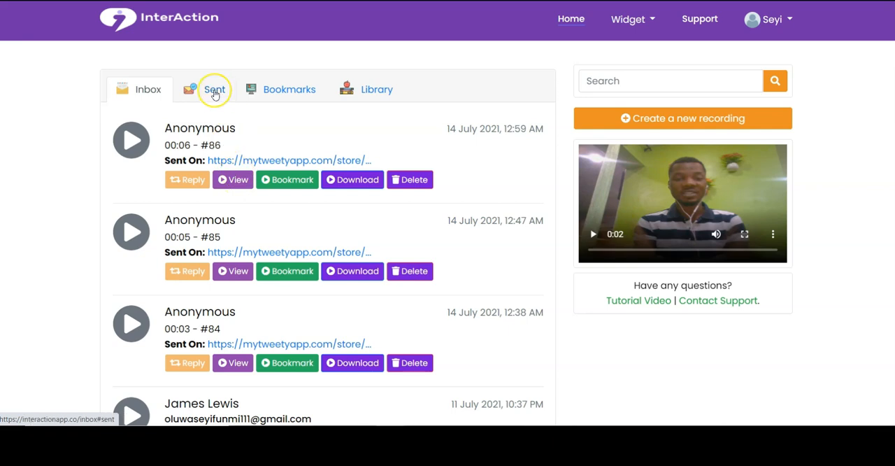
pyautogui.click(214, 94)
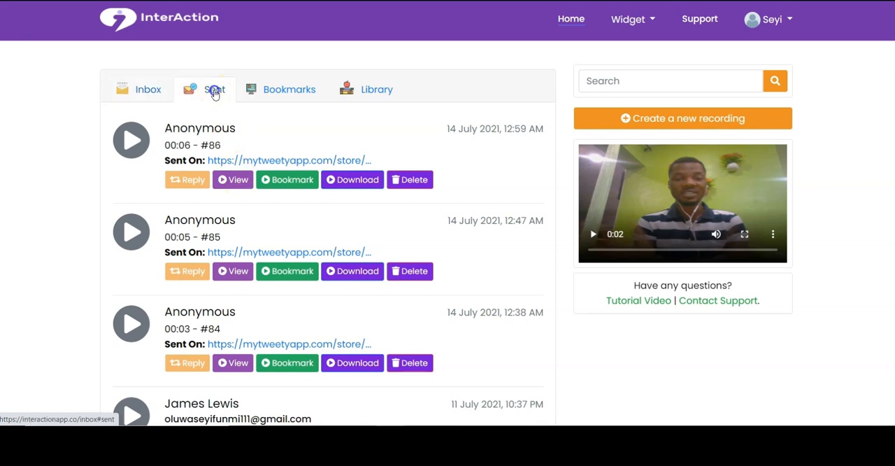
pyautogui.click(290, 89)
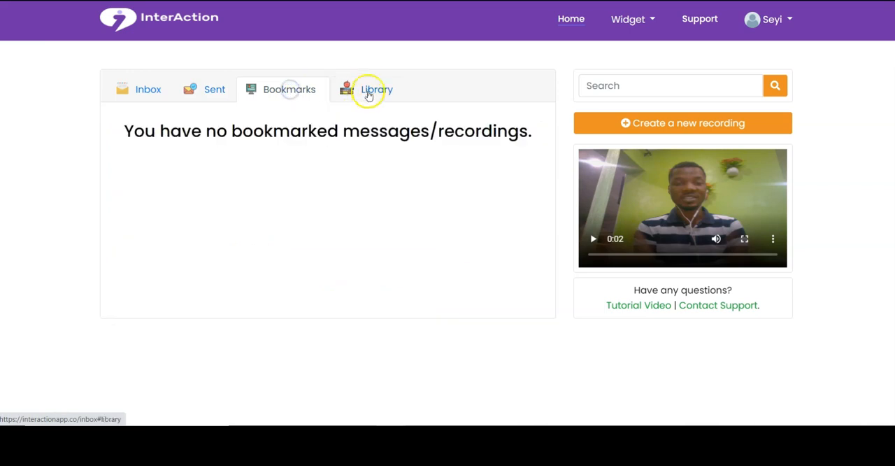
pyautogui.click(371, 87)
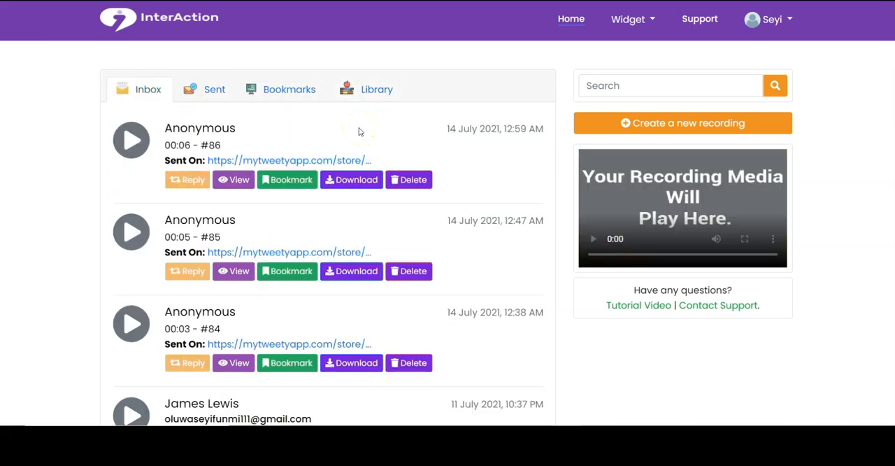